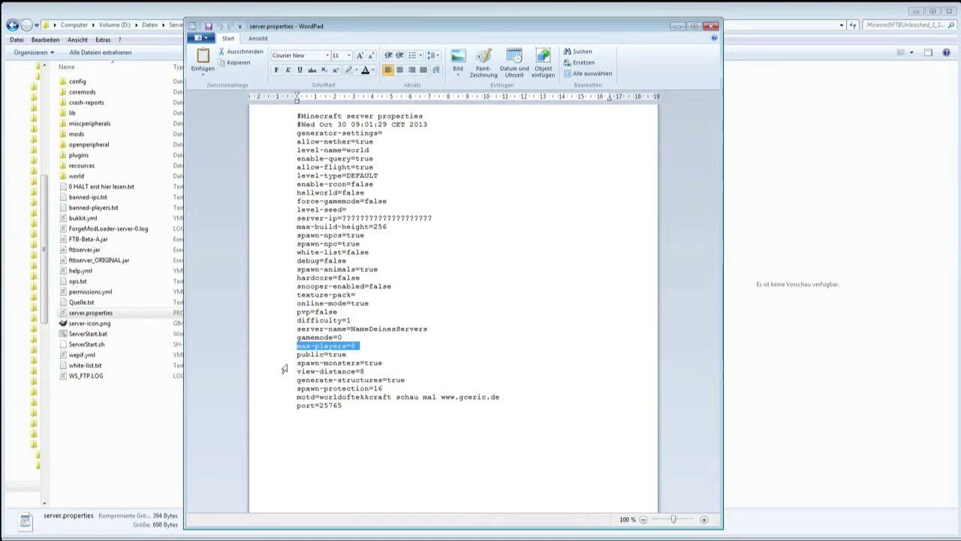
Review the spawn-protection, motd and online-mode lines in server.properties, and close the file
click(288, 389)
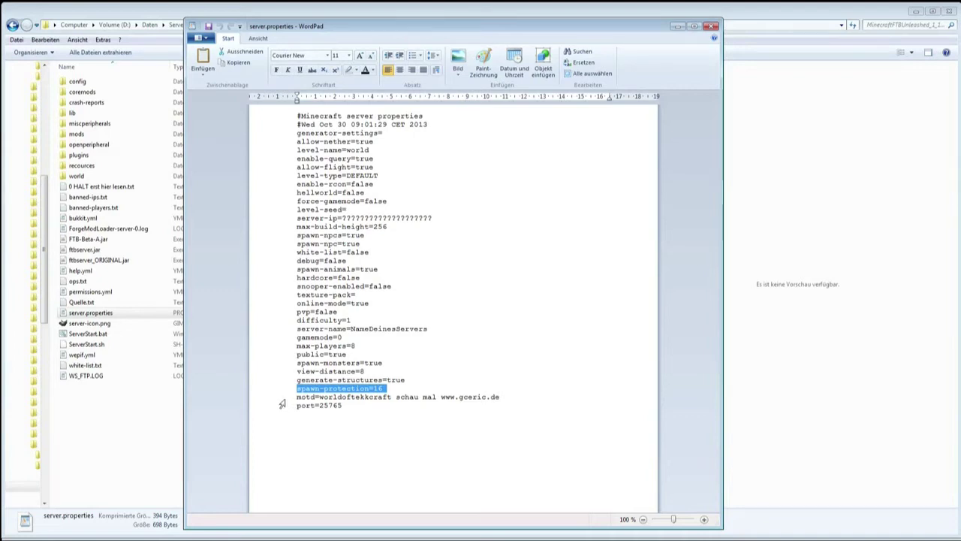
click(280, 400)
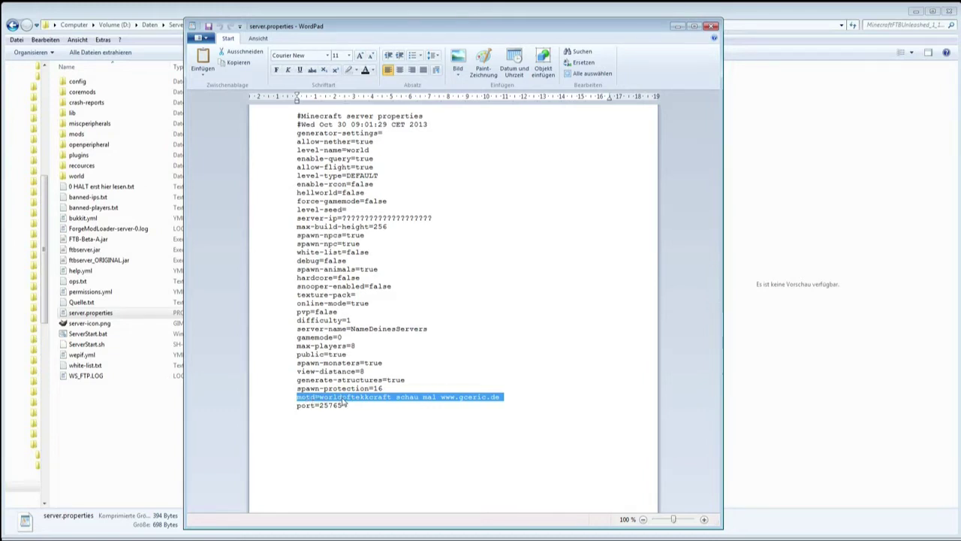
click(276, 305)
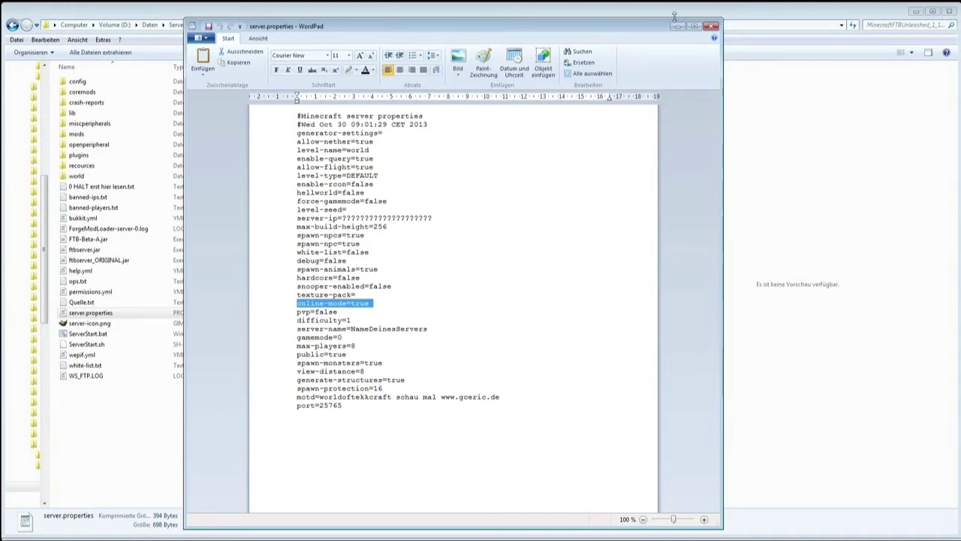
click(714, 27)
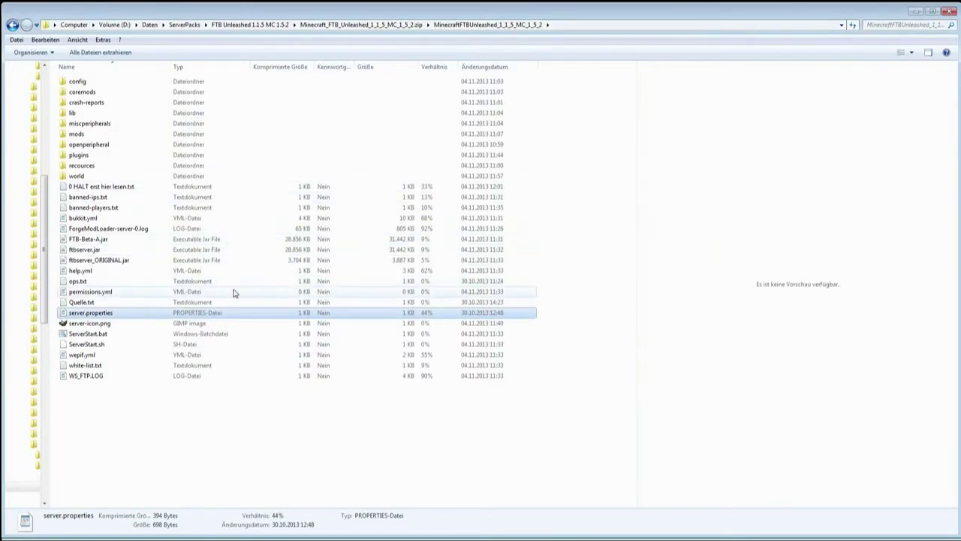
Preview the contents of ServerStart.bat and look through the mod files in the mods folder
click(88, 335)
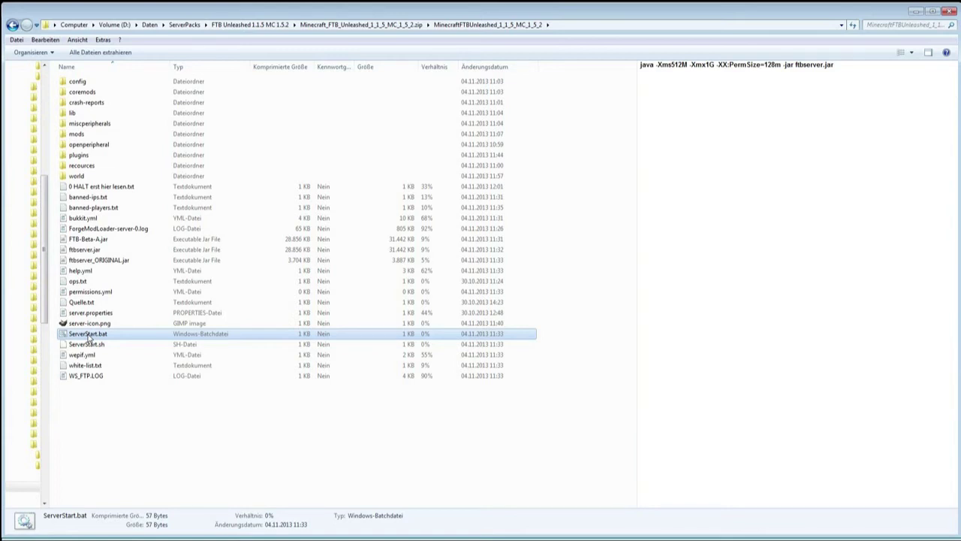
click(76, 136)
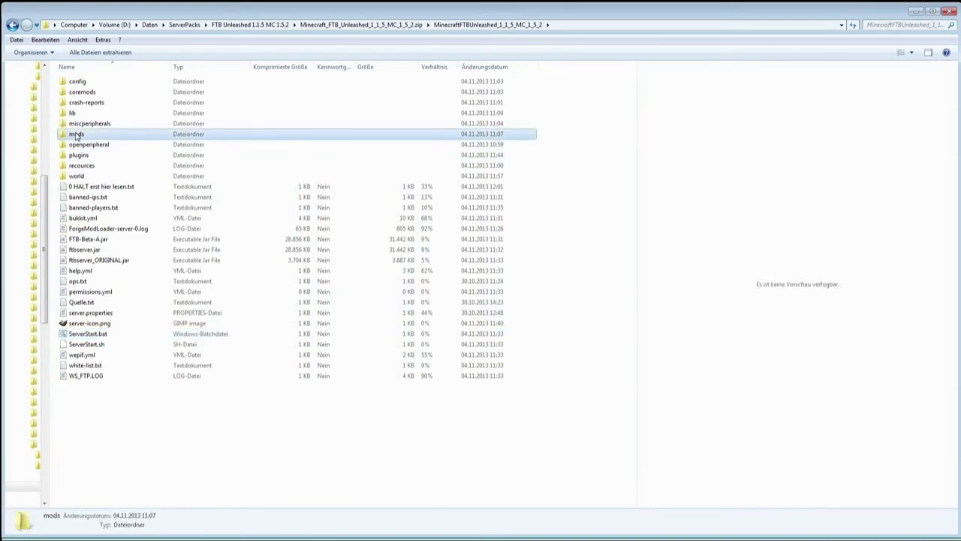
double_click(76, 136)
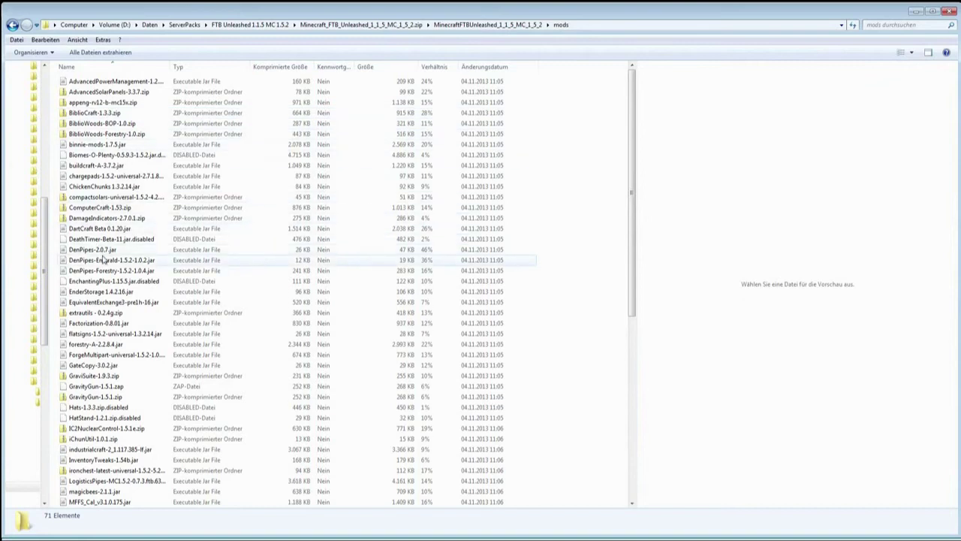
scroll(98, 323, down, 5)
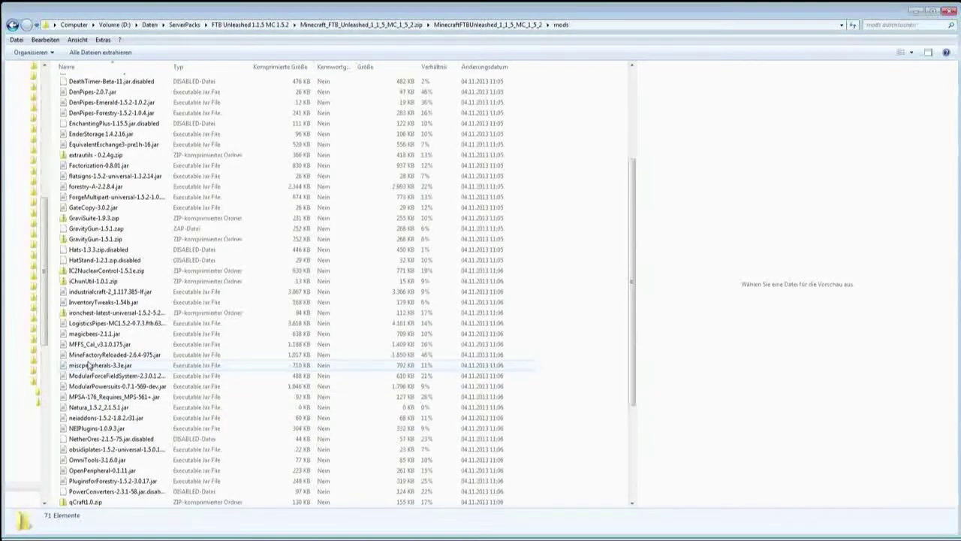
scroll(97, 315, up, 3)
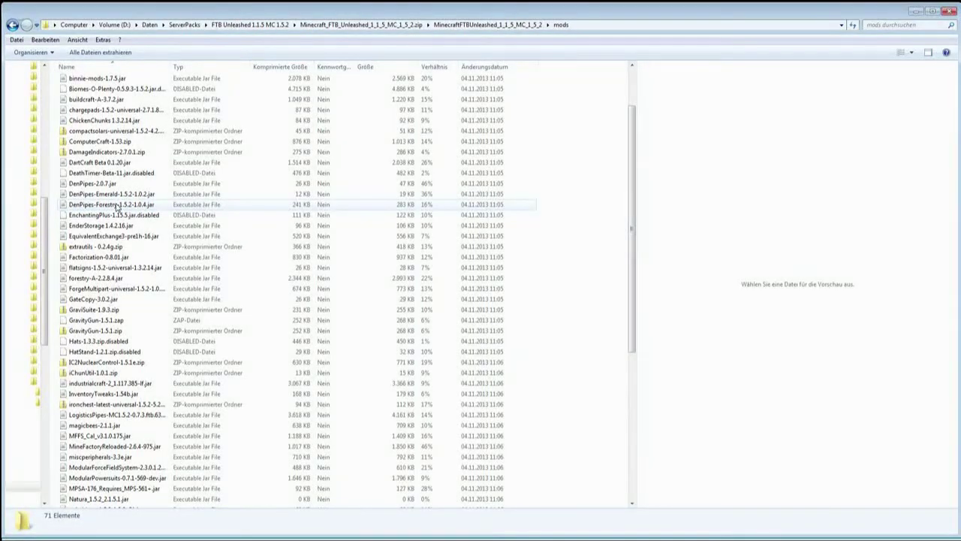
scroll(177, 156, up, 2)
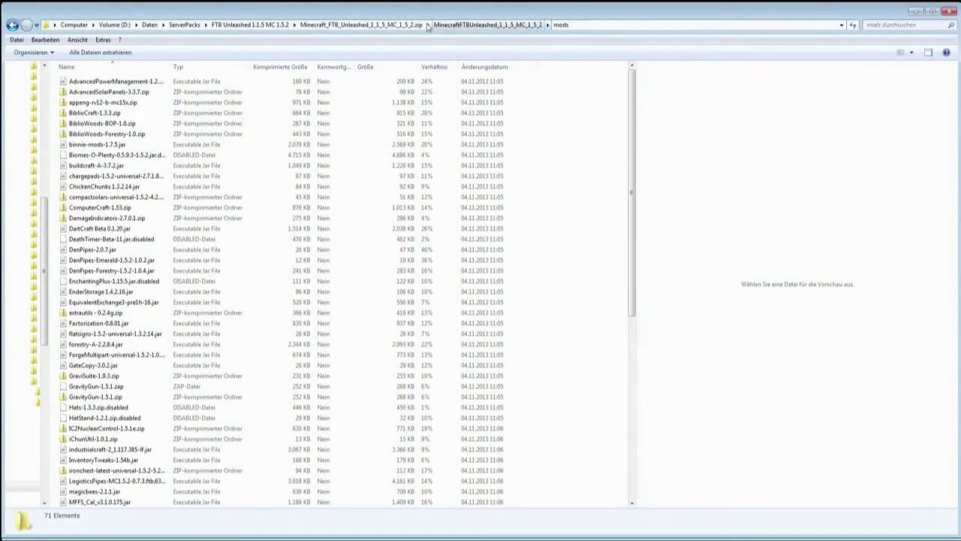
Return to the MinecraftFTBUnleashed_1_1_5_MC_1_5_2 folder, open its plugins folder and highlight Multiverse-Core-2.5.jar
click(406, 24)
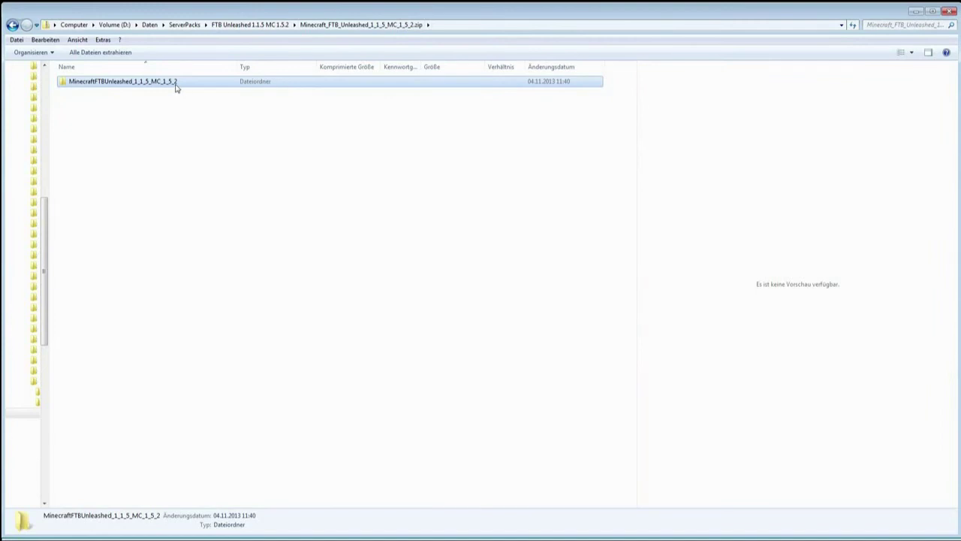
double_click(178, 82)
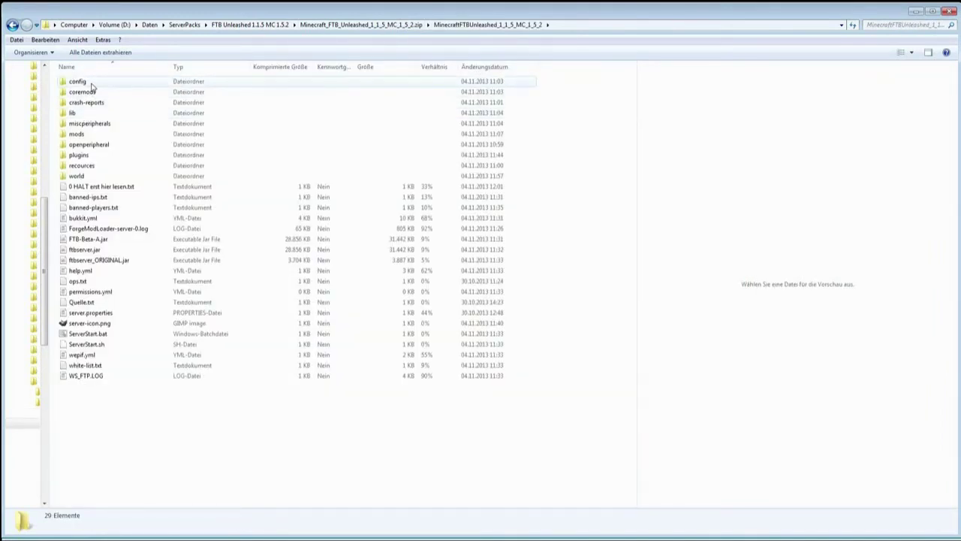
click(87, 158)
double_click(87, 158)
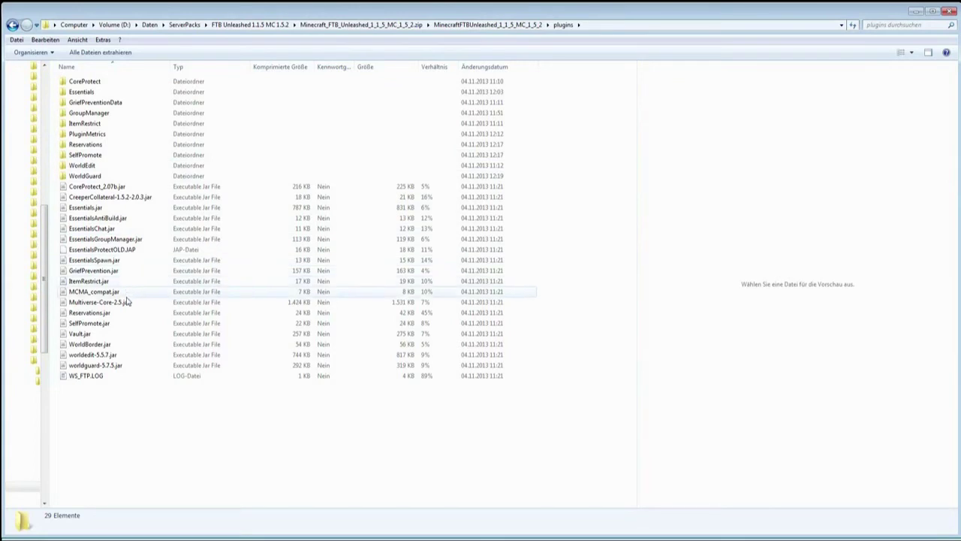
click(115, 305)
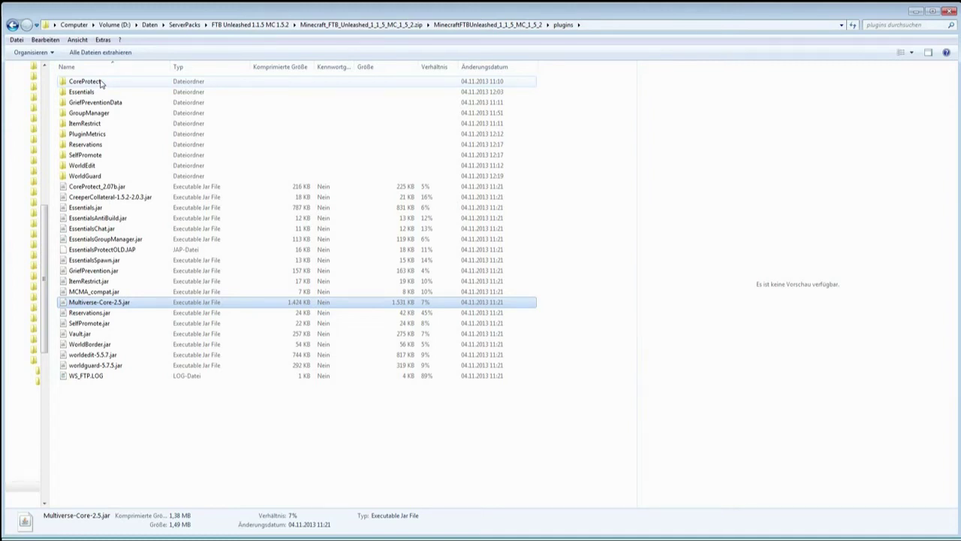
Highlight the Essentials, GriefPreventionData, GroupManager and ItemRestrict plugin folders one after another
click(96, 93)
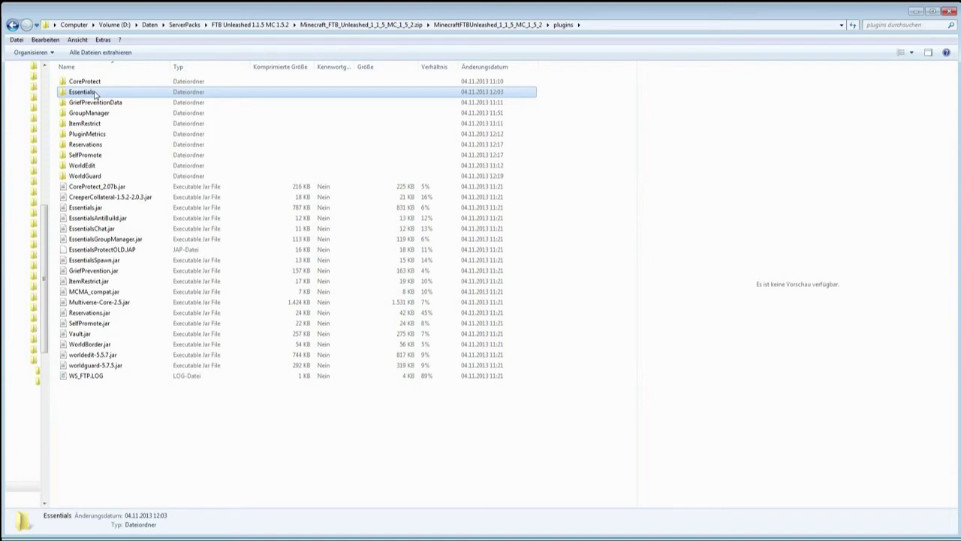
click(108, 105)
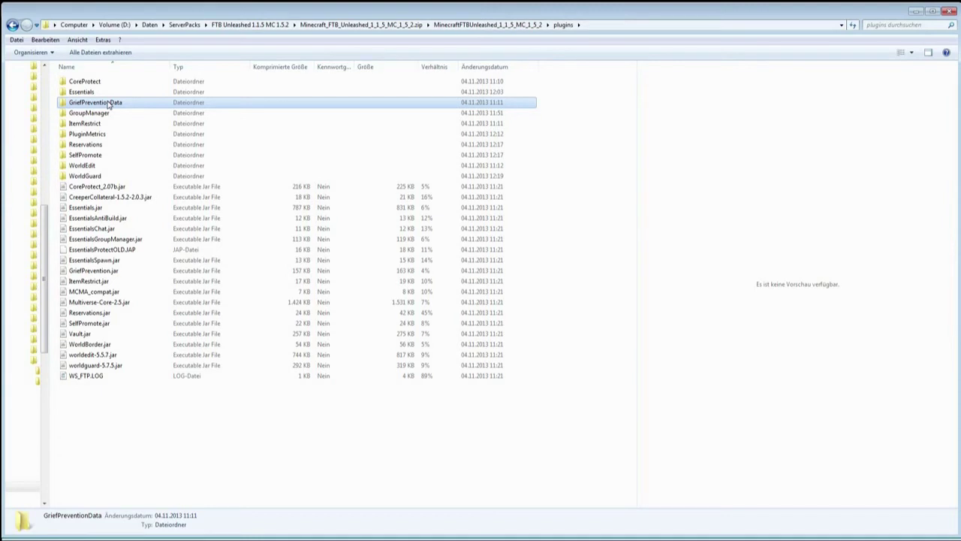
click(108, 115)
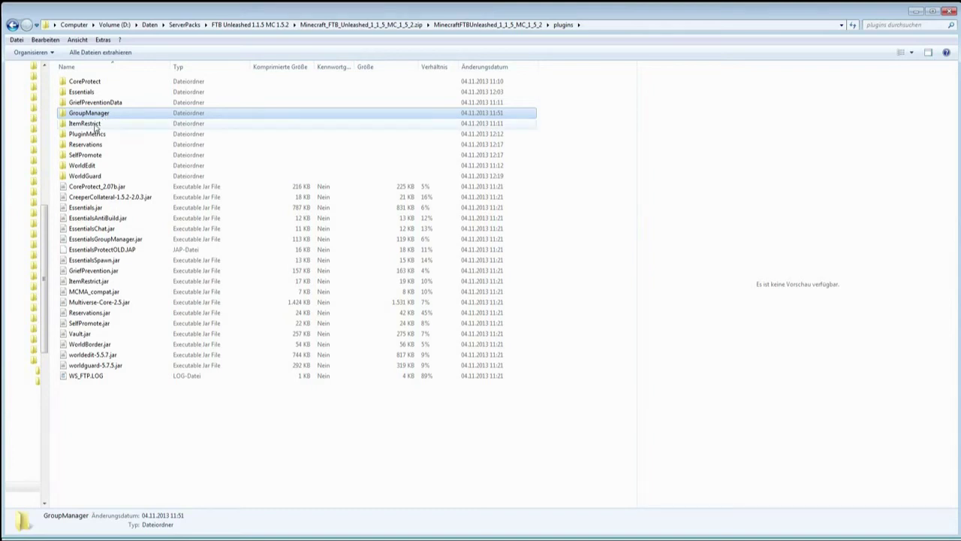
click(86, 124)
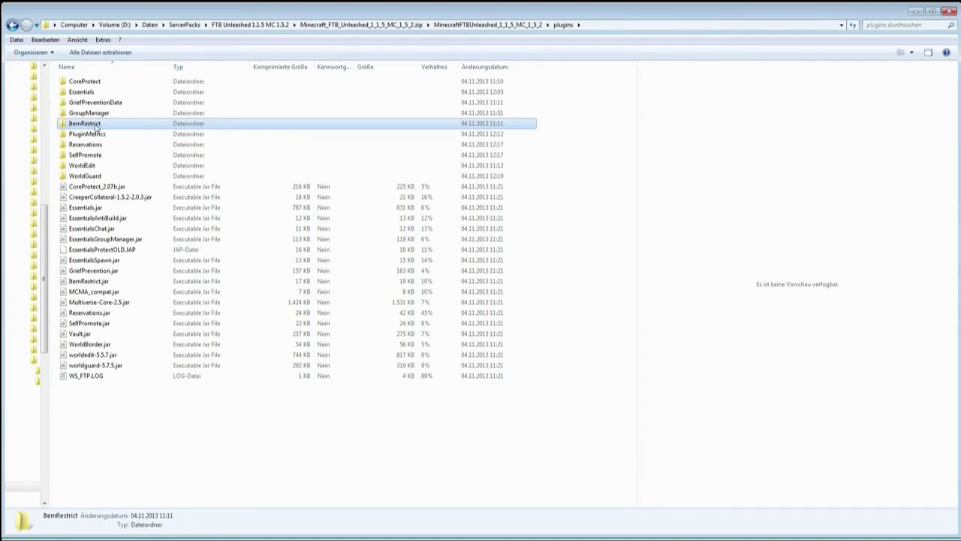
Review the rank and kick message settings in the Reservations plugin's config.yml, and return to the plugins folder
click(91, 145)
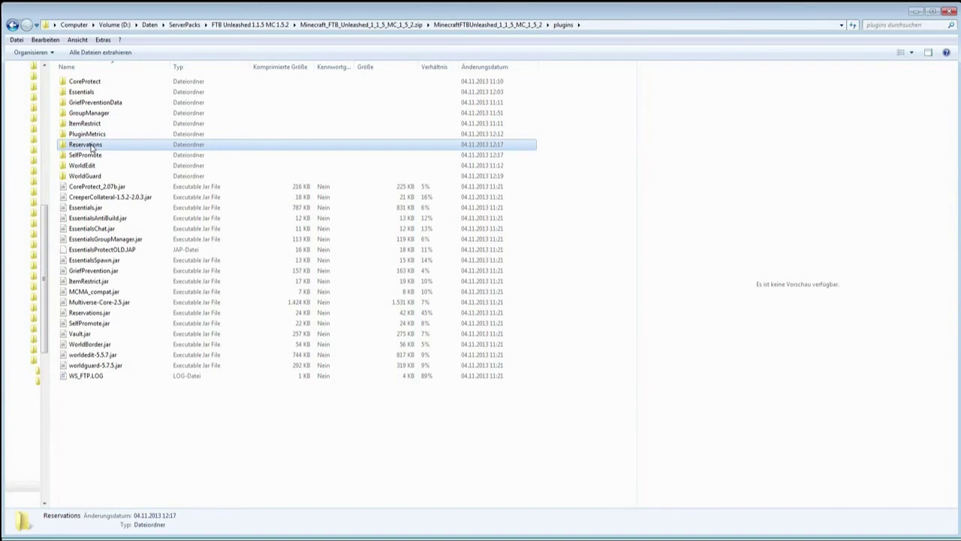
double_click(91, 148)
click(86, 84)
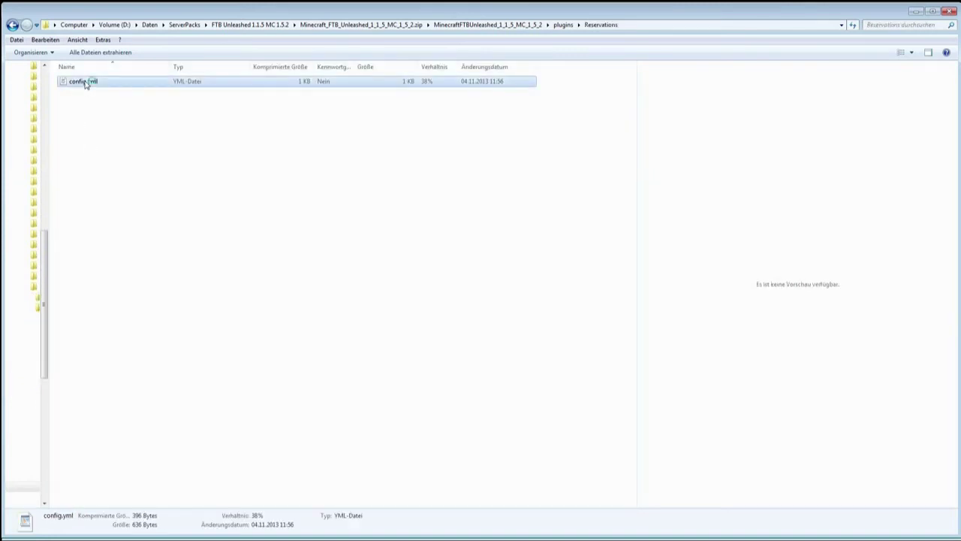
double_click(85, 85)
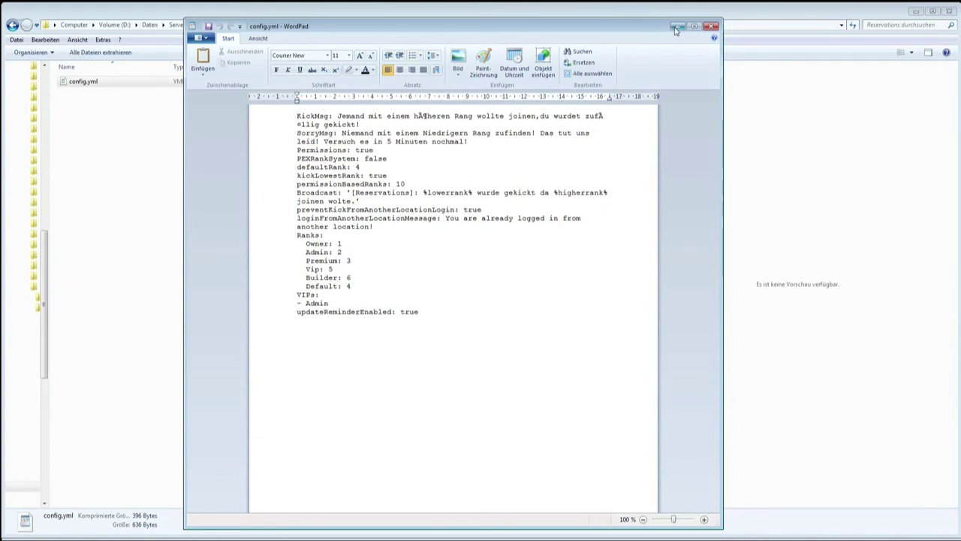
click(713, 28)
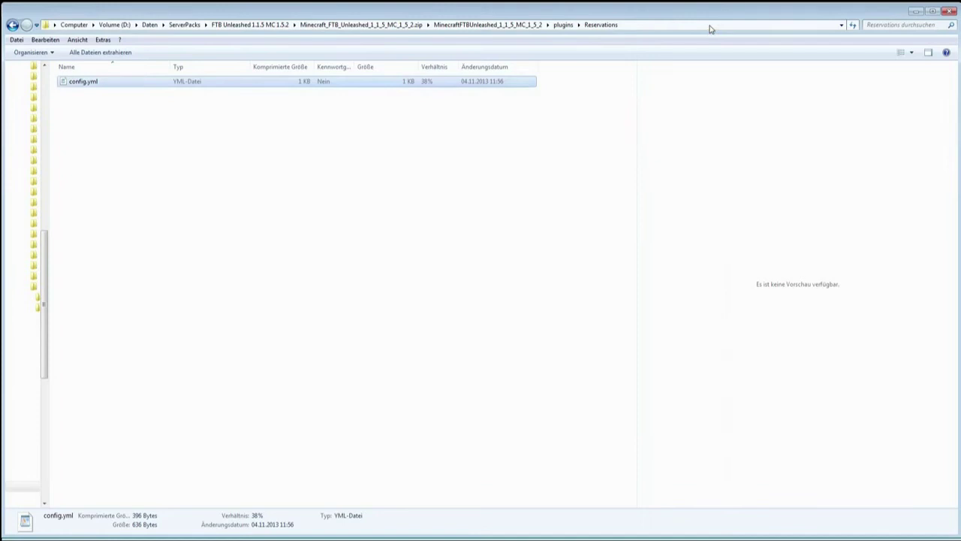
click(14, 25)
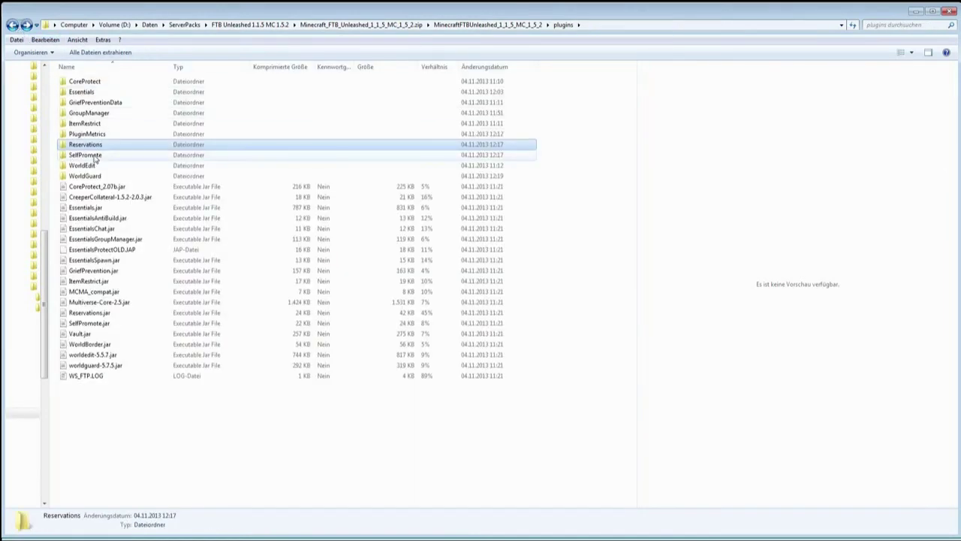
Examine the password and groupName settings in the SelfPromote plugin's config.yml, and return to the plugins folder
click(93, 155)
double_click(94, 157)
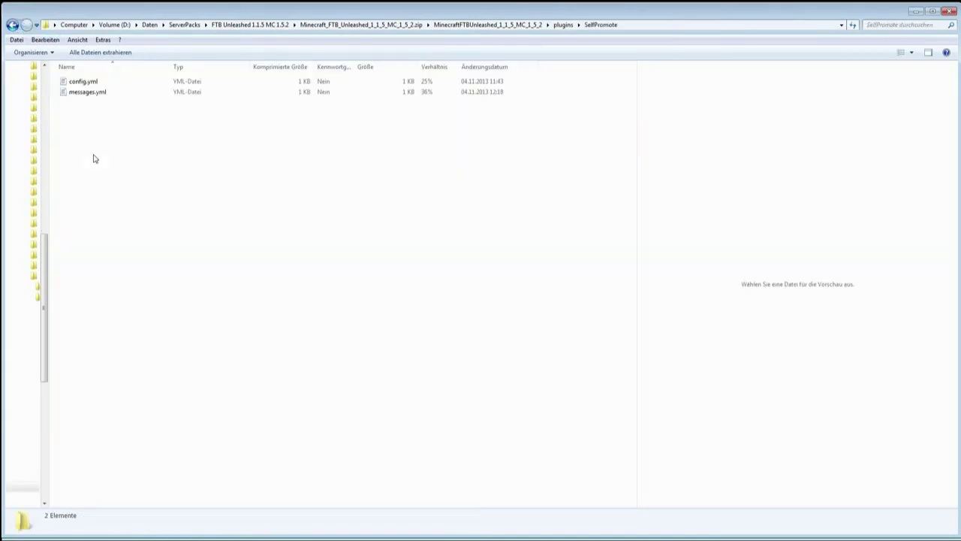
click(78, 84)
double_click(78, 84)
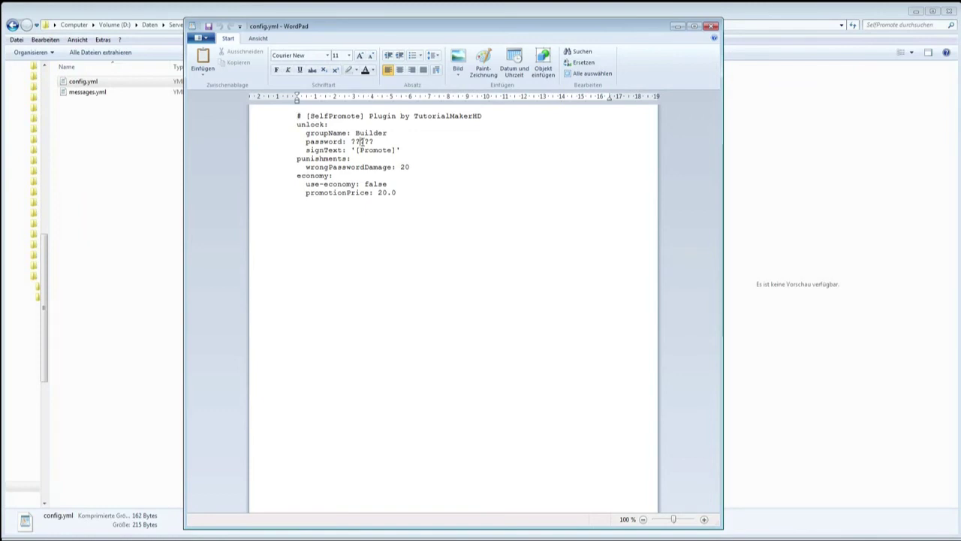
double_click(352, 140)
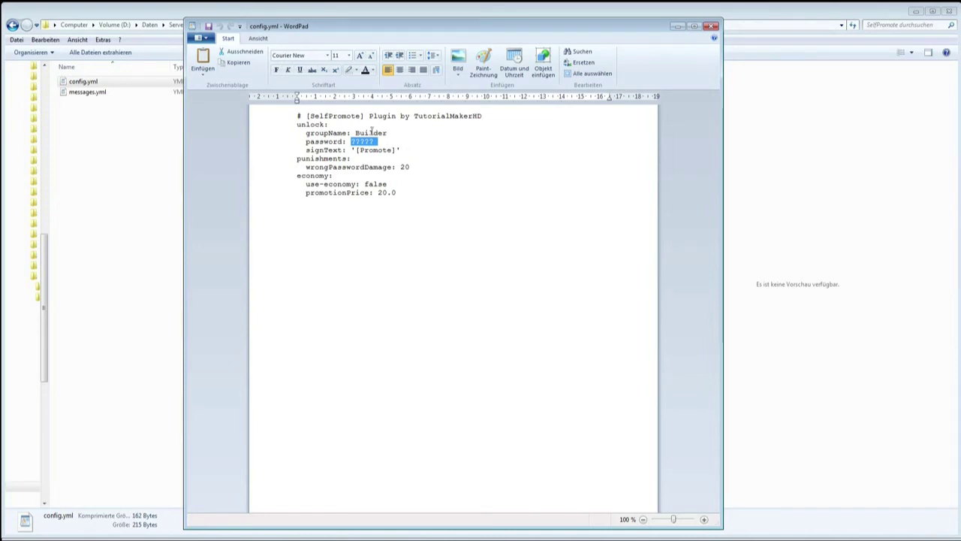
double_click(370, 133)
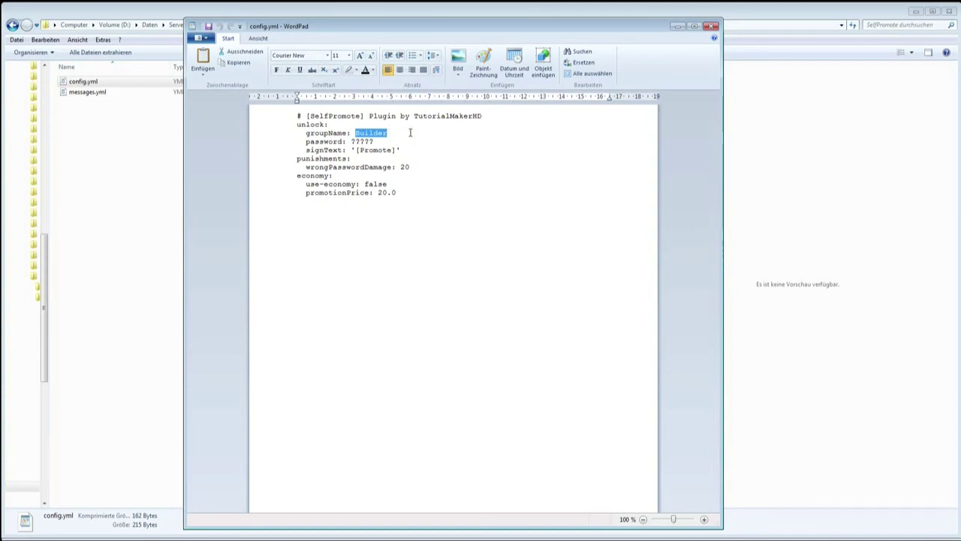
click(711, 27)
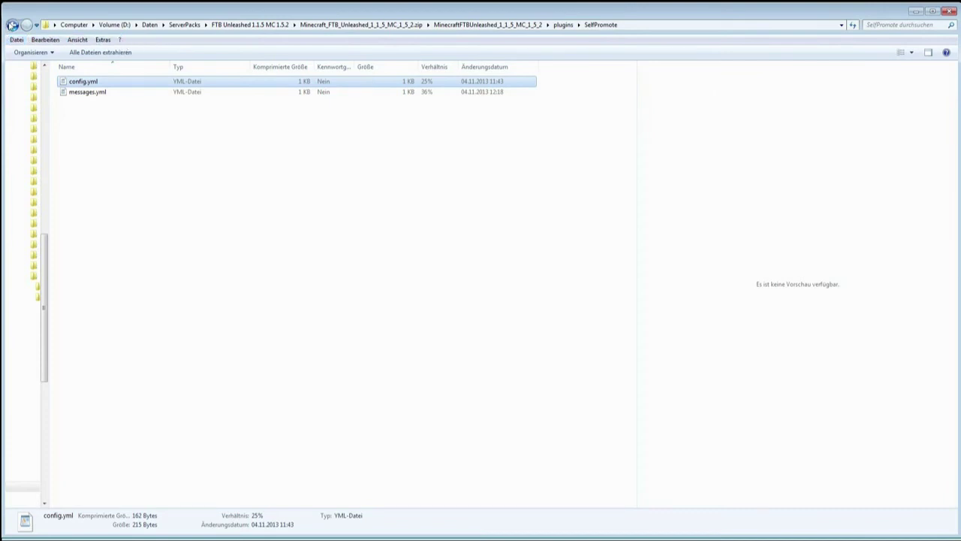
click(12, 25)
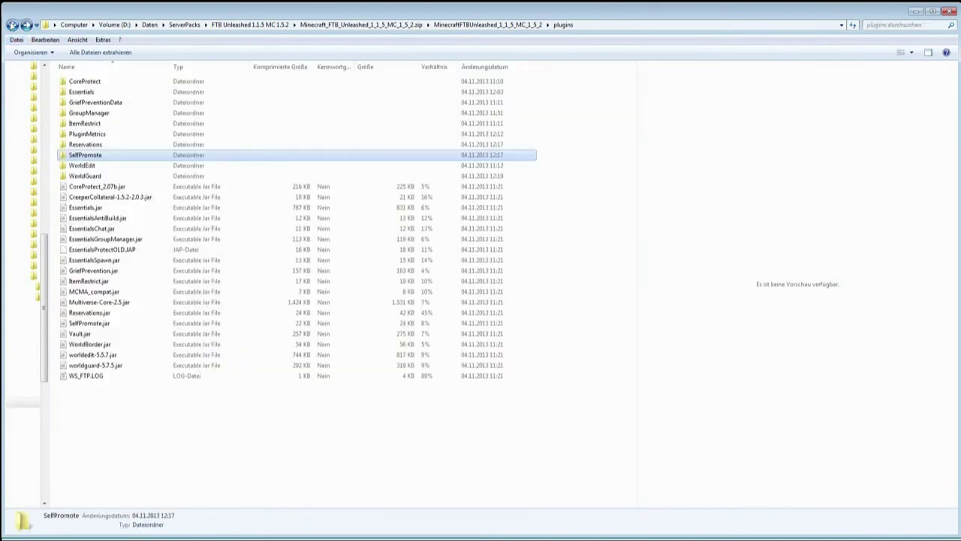
Highlight SelfPromote.jar, the WorldEdit and WorldGuard folders, WorldBorder.jar and Multiverse-Core-2.5.jar in turn, and return to the server pack's main folder
click(88, 323)
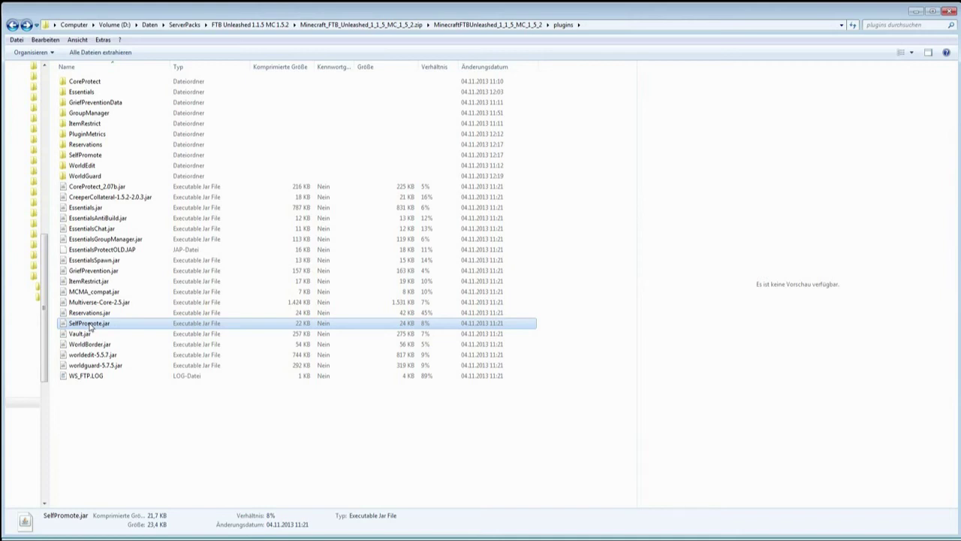
click(94, 167)
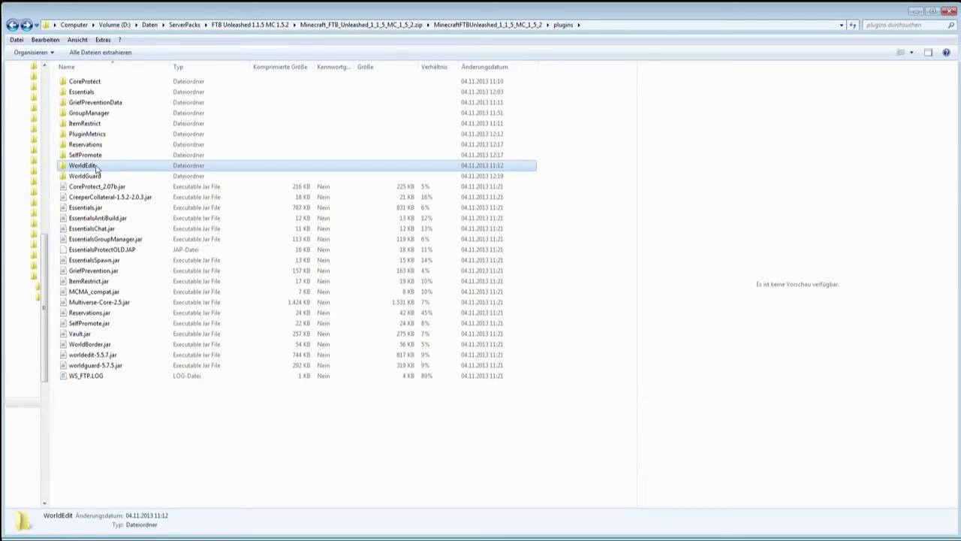
click(96, 177)
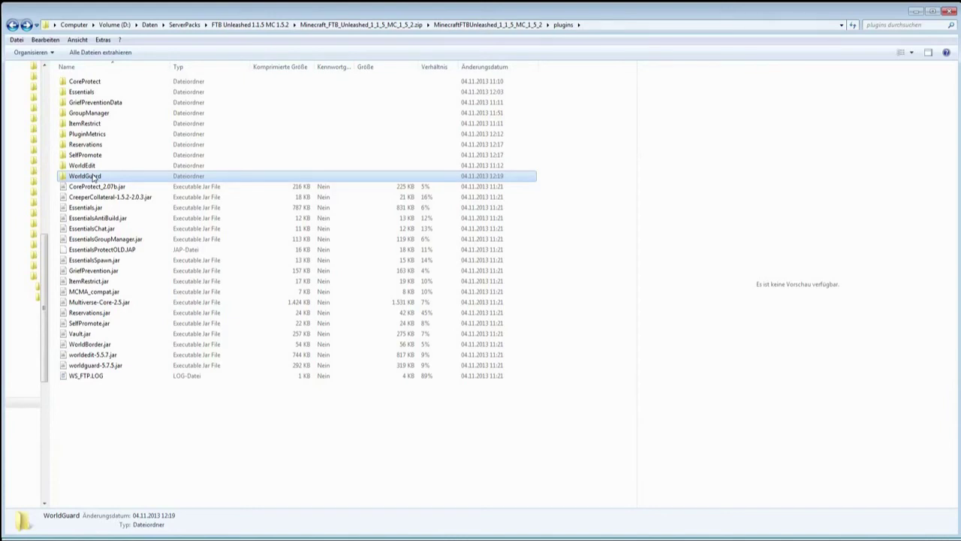
click(93, 344)
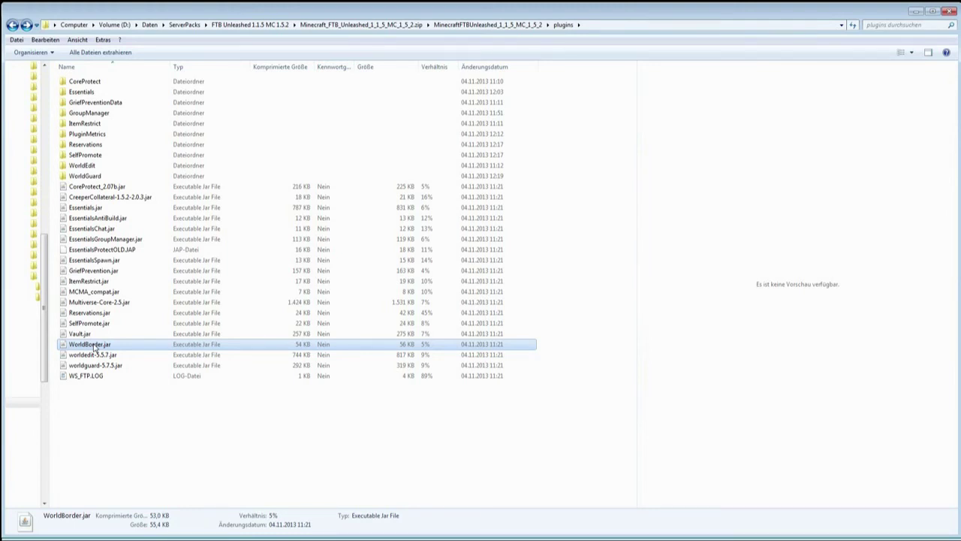
click(103, 303)
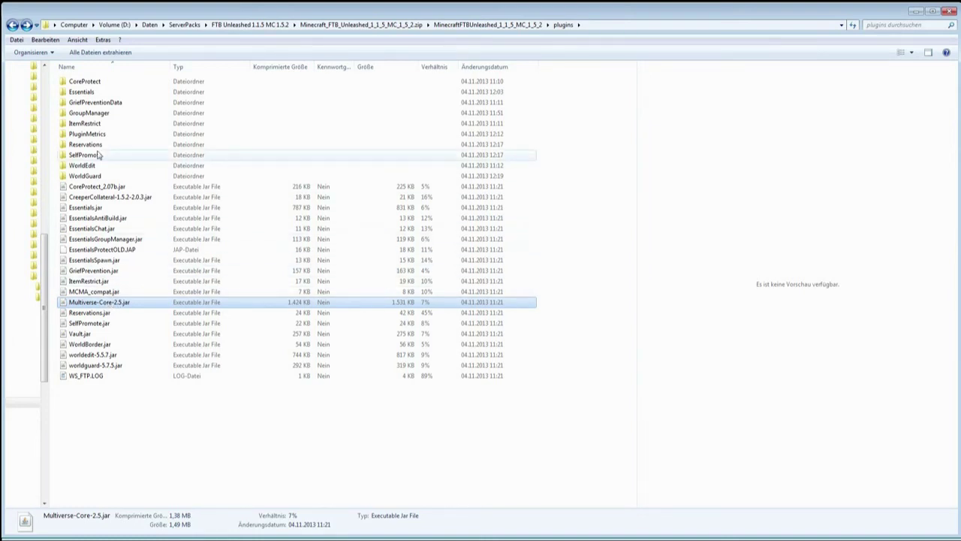
click(13, 25)
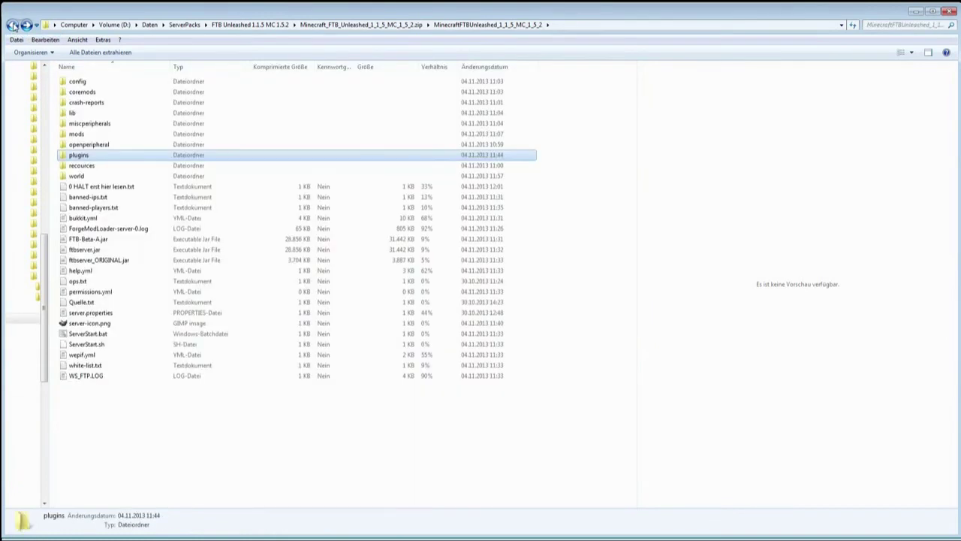
Open the server pack's config folder and highlight the mystcraft subfolder
click(75, 84)
double_click(75, 83)
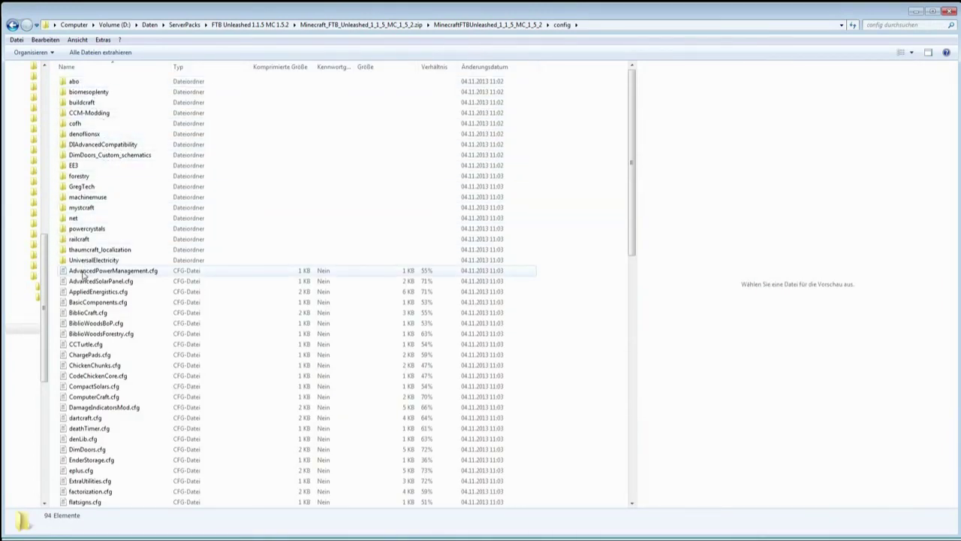
scroll(83, 263, down, 2)
scroll(82, 274, up, 2)
click(81, 211)
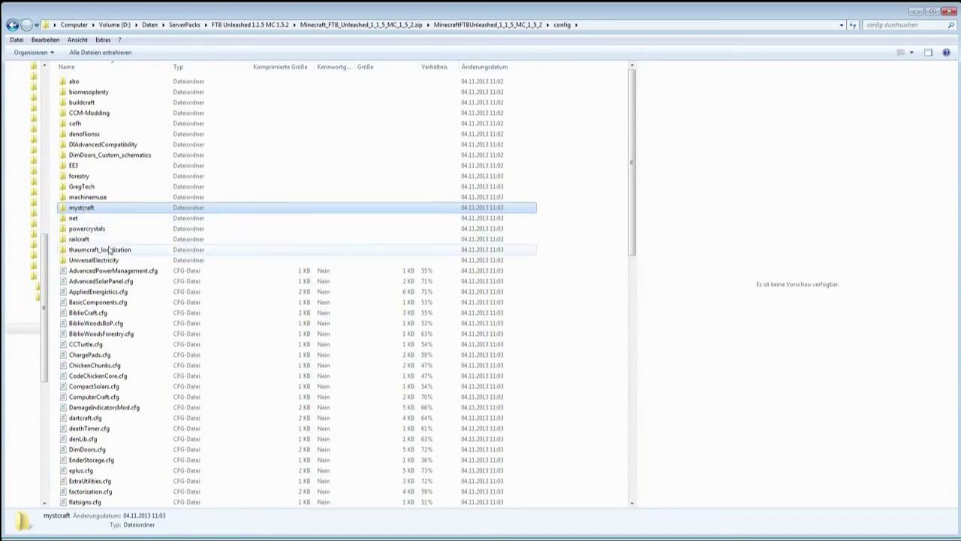
Look through the mod configuration files and highlight GraviGun.cfk
scroll(105, 254, down, 2)
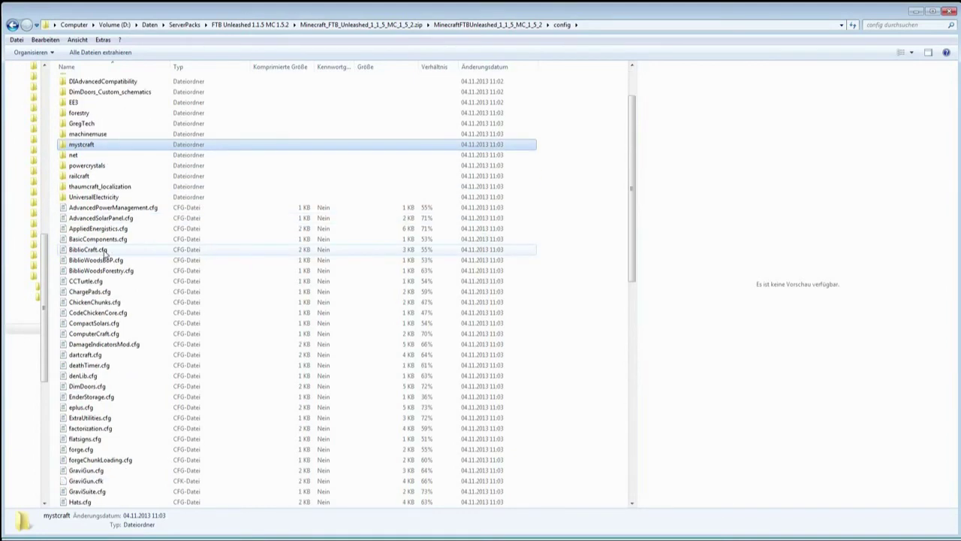
scroll(99, 252, down, 3)
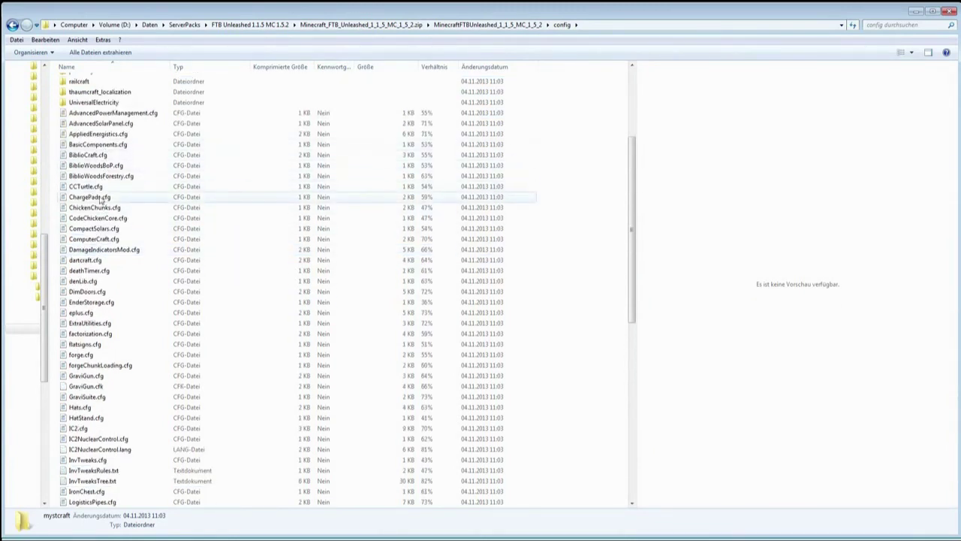
scroll(102, 321, down, 3)
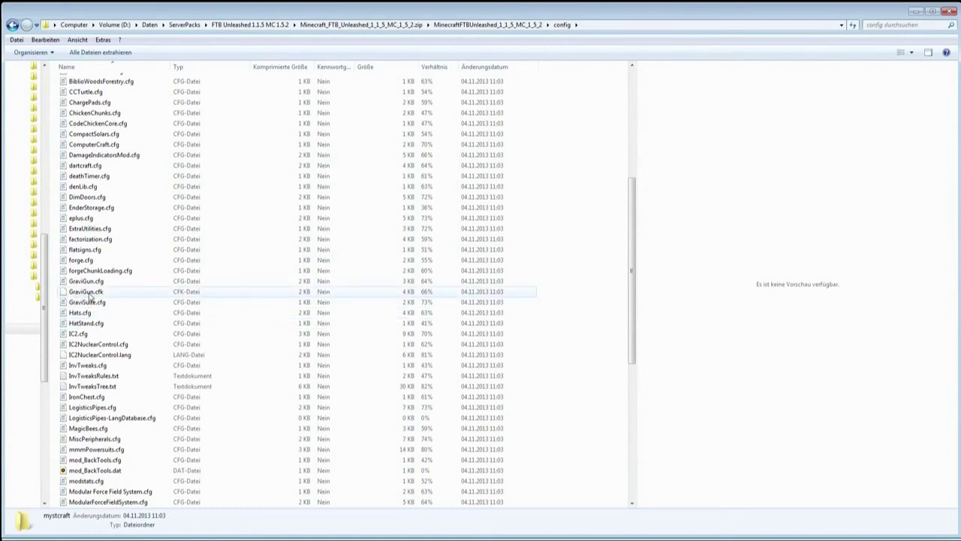
click(88, 295)
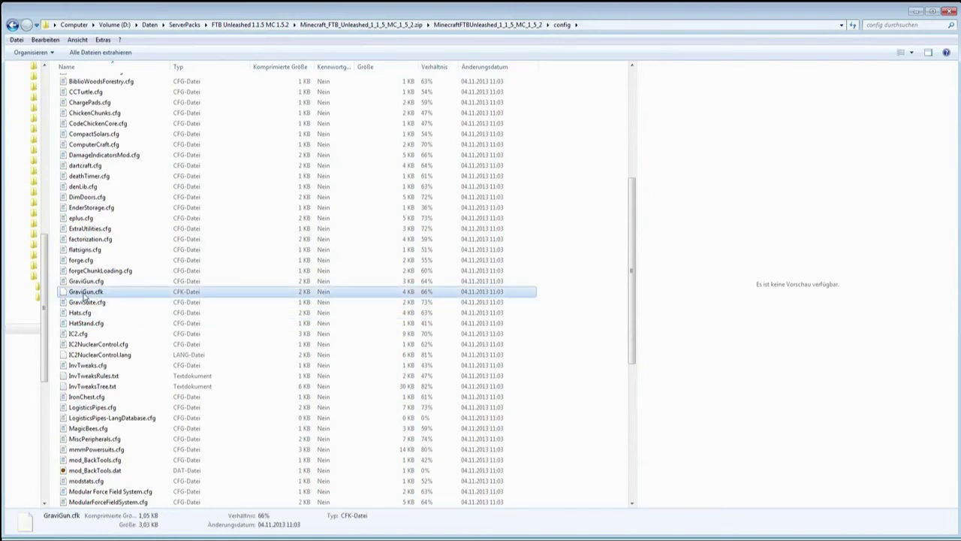
Look through the remaining configuration files down to xreliquary.cfg, and go back from the config folder
scroll(105, 323, down, 2)
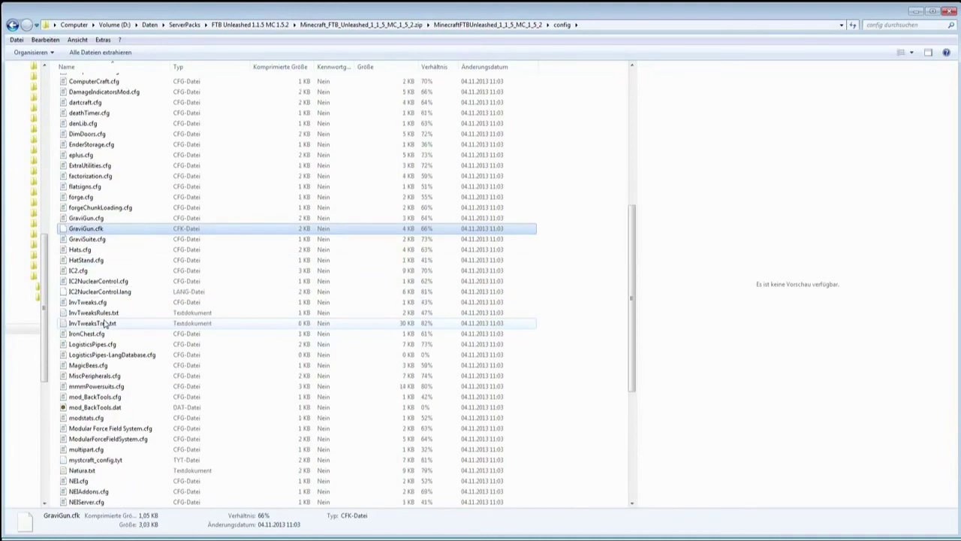
scroll(105, 323, down, 3)
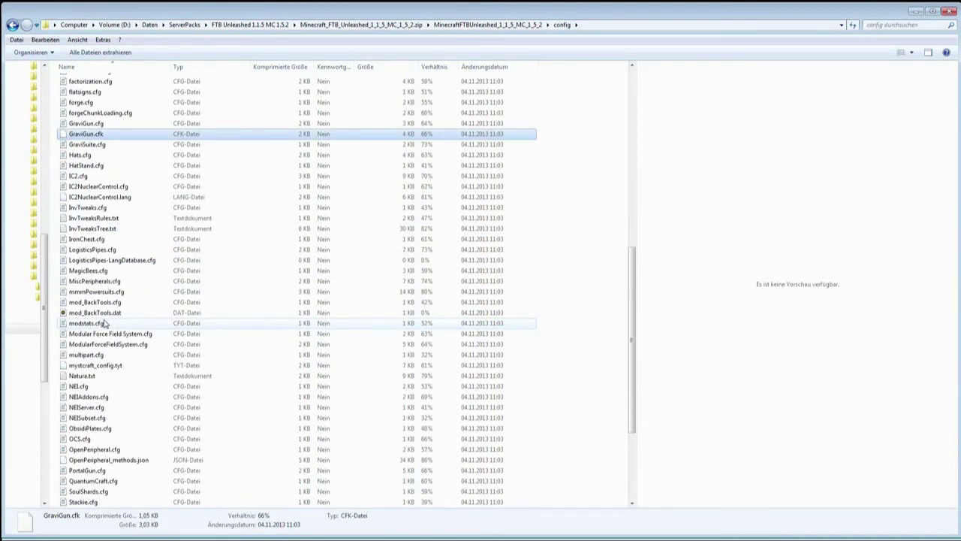
scroll(105, 322, down, 3)
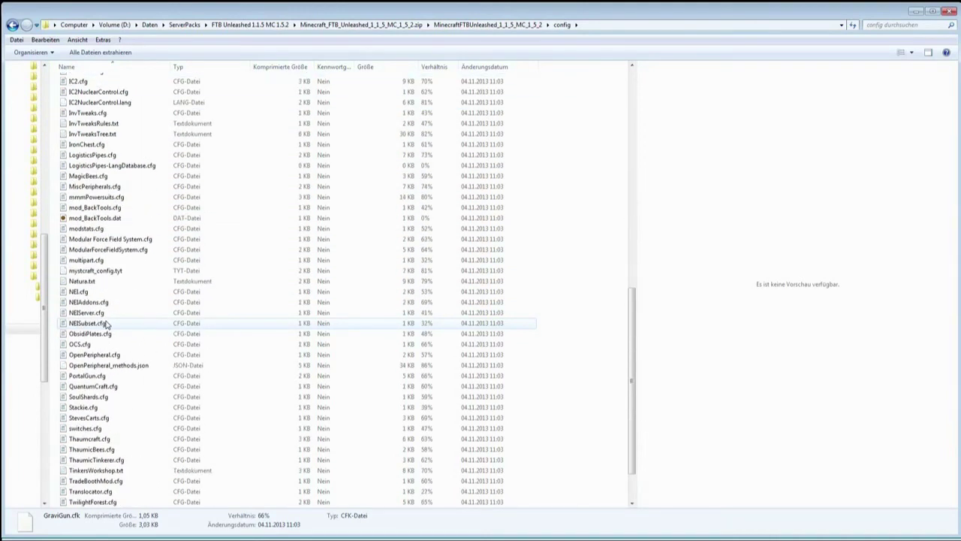
scroll(107, 324, down, 2)
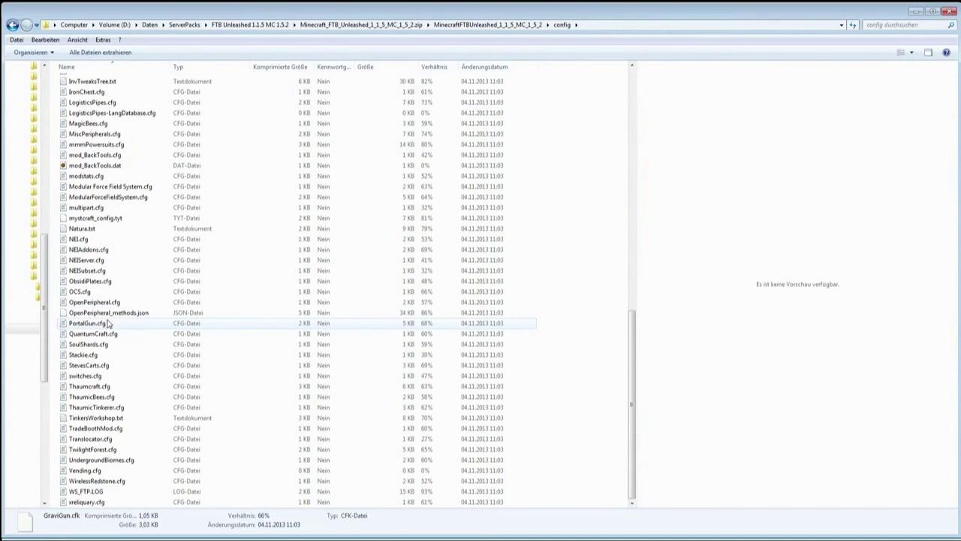
scroll(107, 323, up, 11)
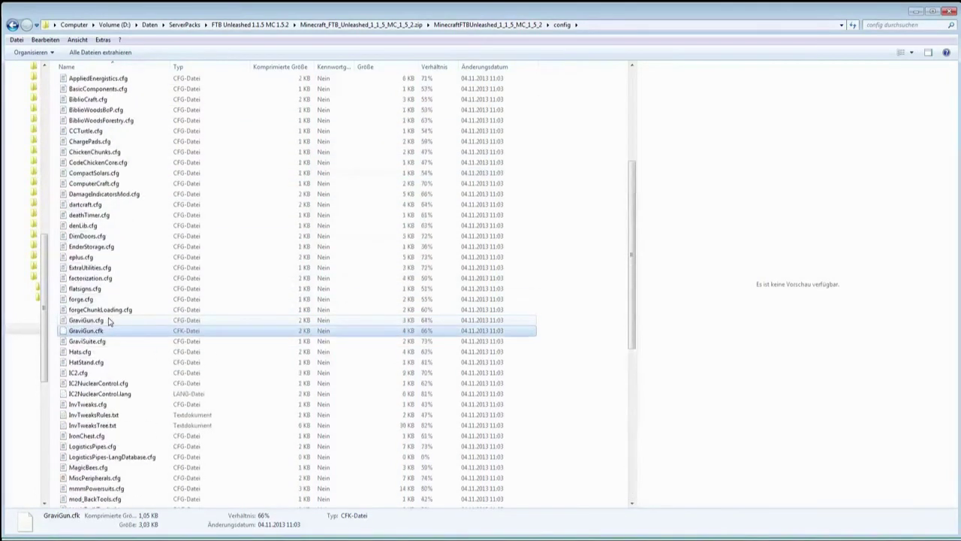
scroll(108, 320, up, 7)
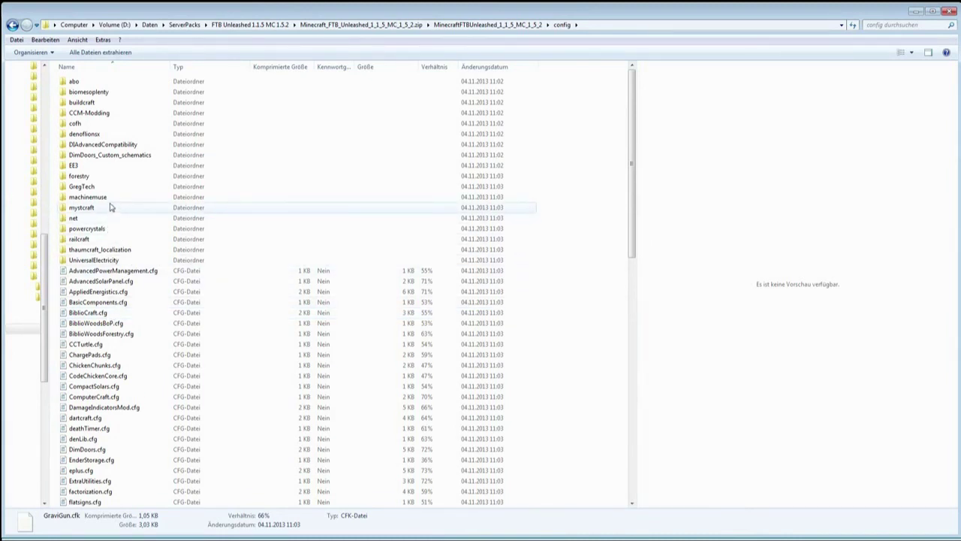
click(12, 25)
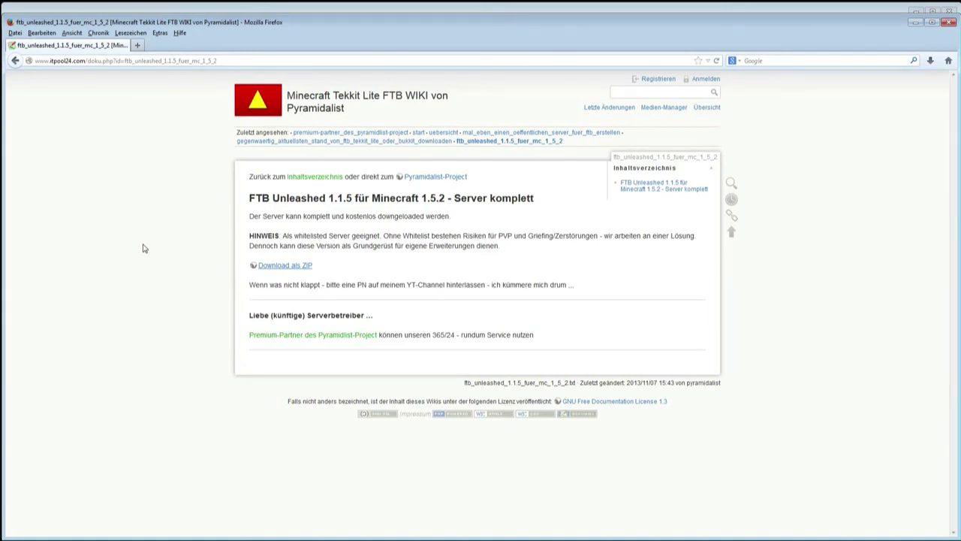
On the wiki's FTB Unleashed 1.1.5 page in Firefox, open the Premium-Partner des Pyramidalist-Project page and read its cost and benefit sections
click(275, 336)
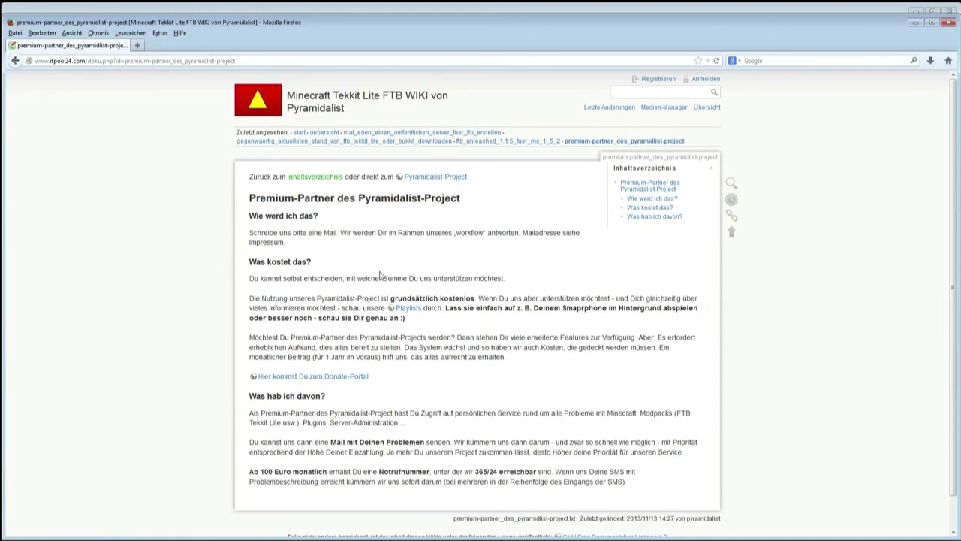
scroll(190, 318, down, 1)
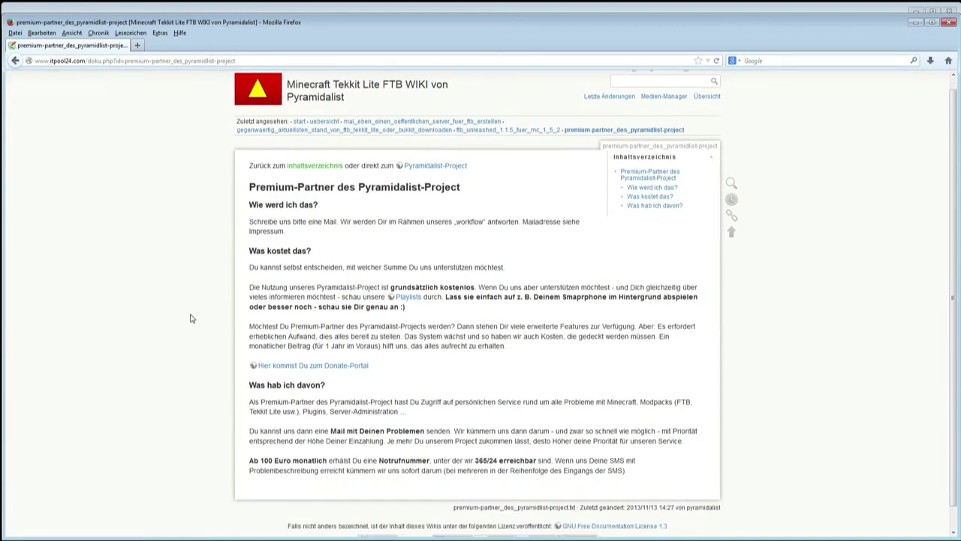
scroll(190, 319, up, 1)
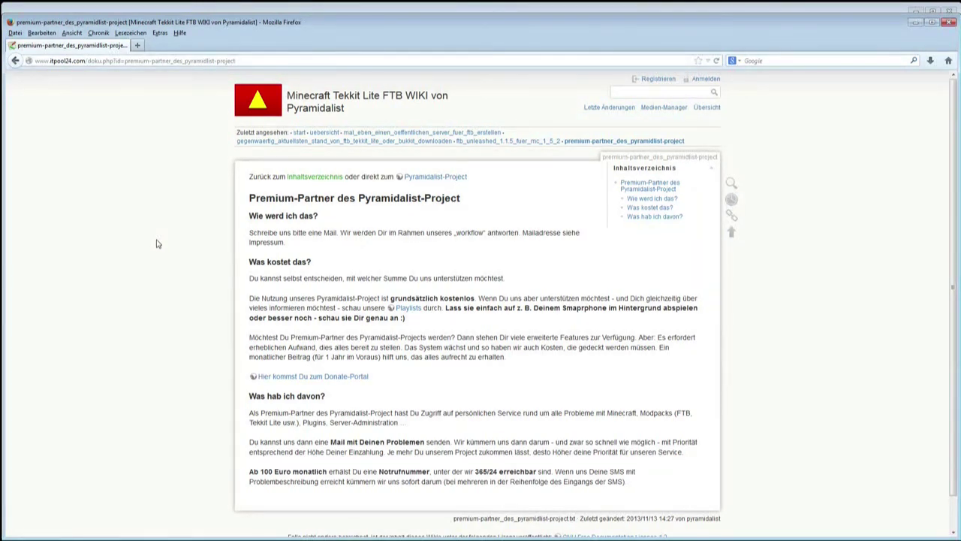
scroll(157, 244, down, 1)
scroll(157, 244, up, 1)
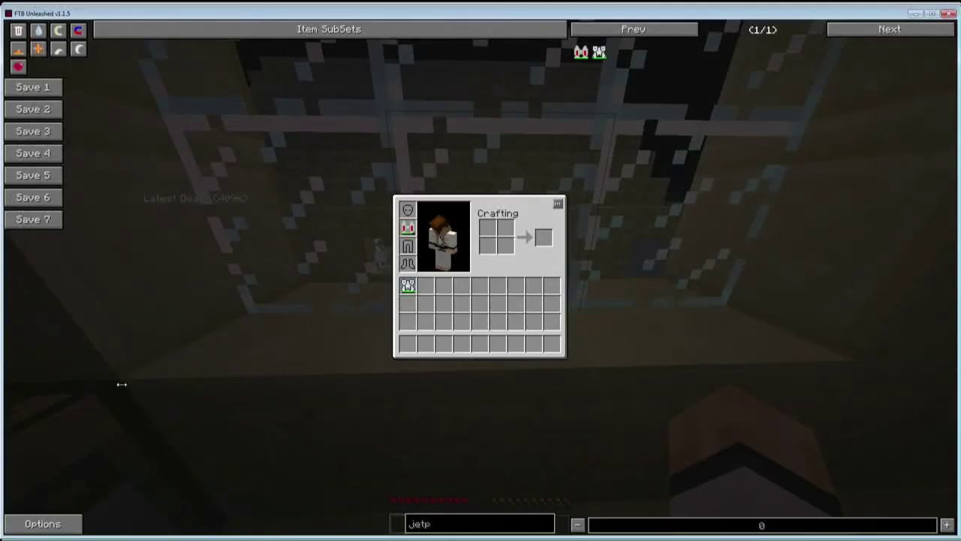
key(e)
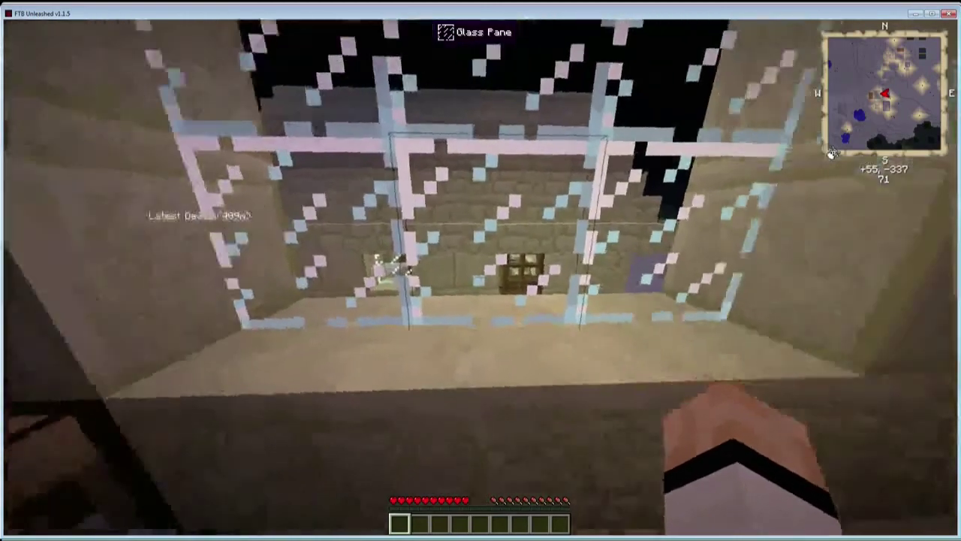
key(w)
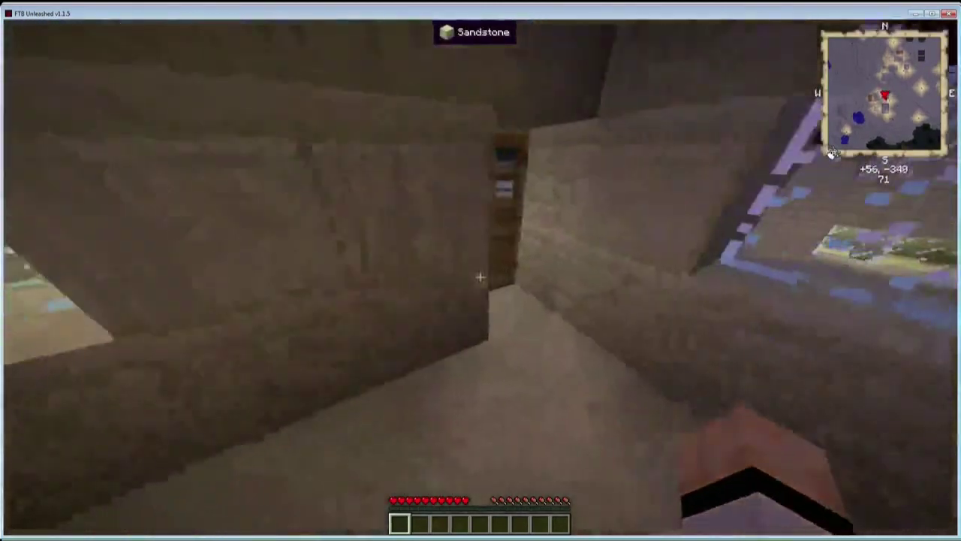
key(w)
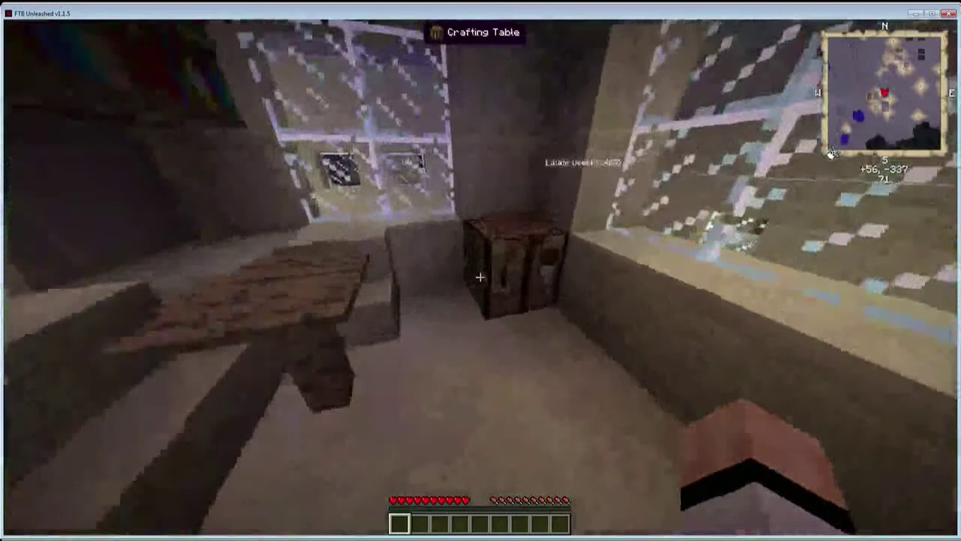
key(w)
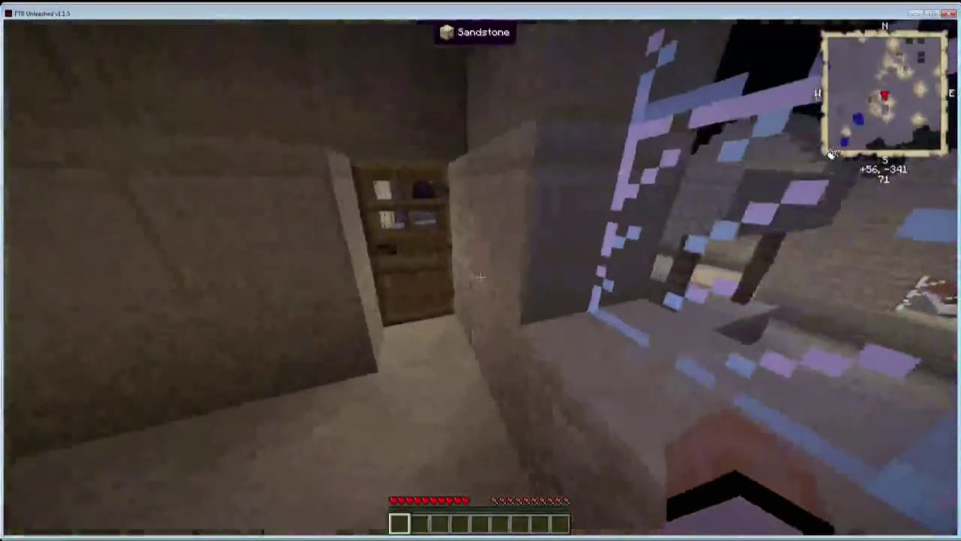
right_click(481, 271)
key(w)
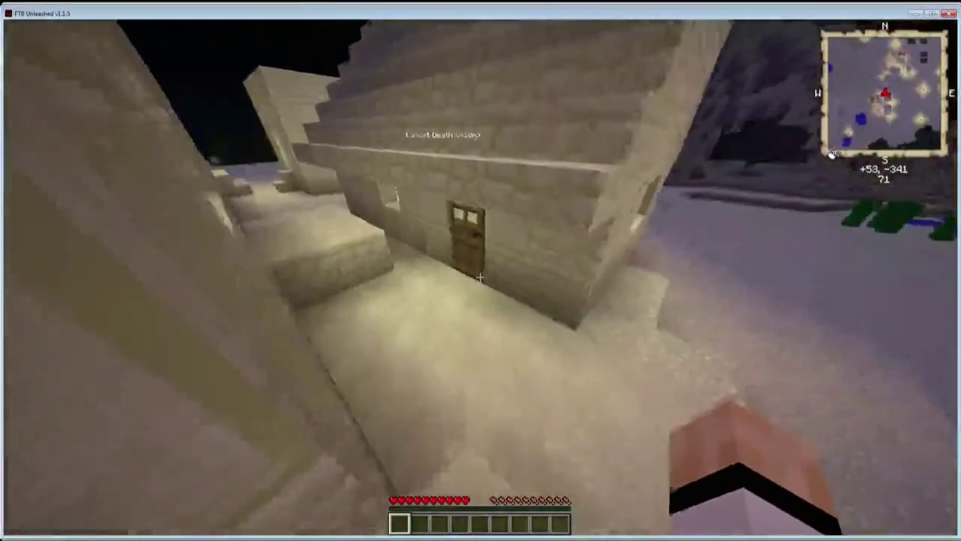
key(w)
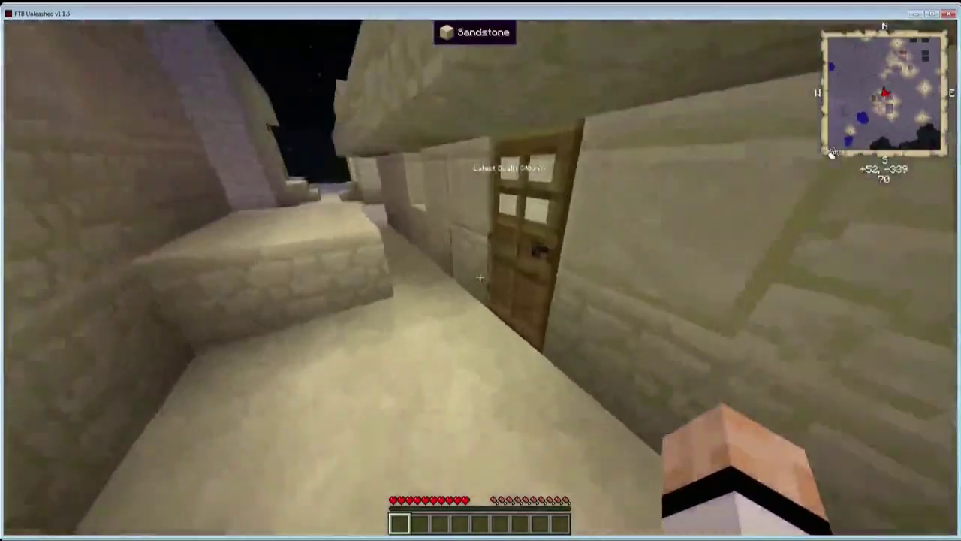
right_click(480, 270)
key(w)
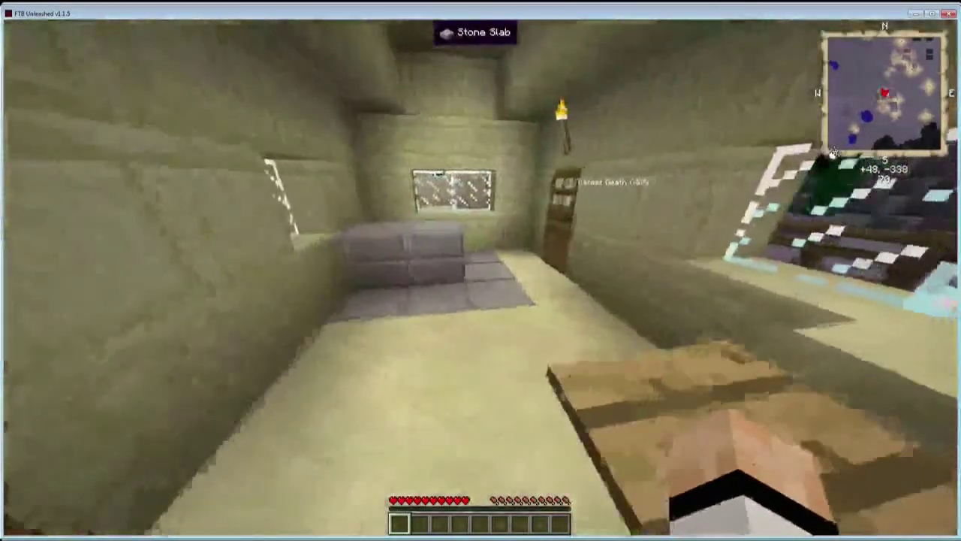
key(w)
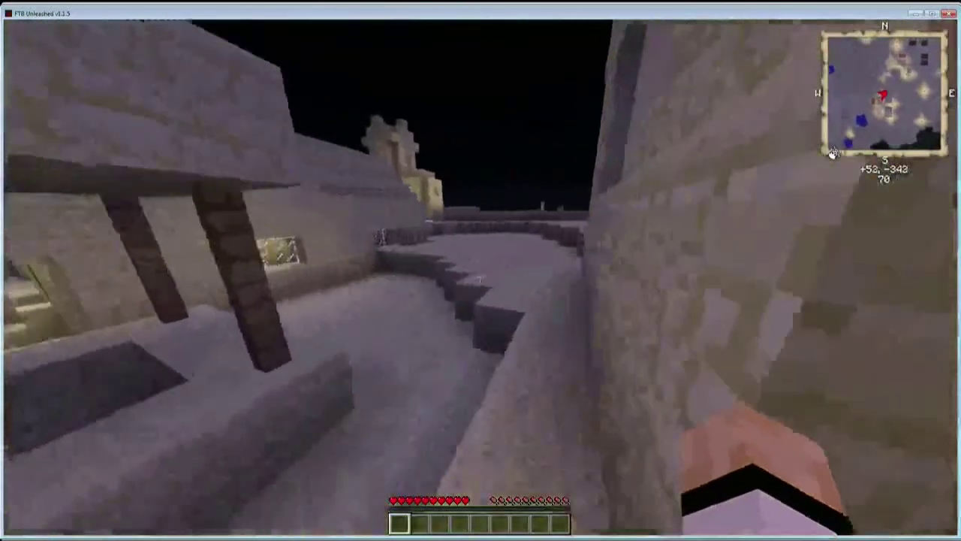
key(w)
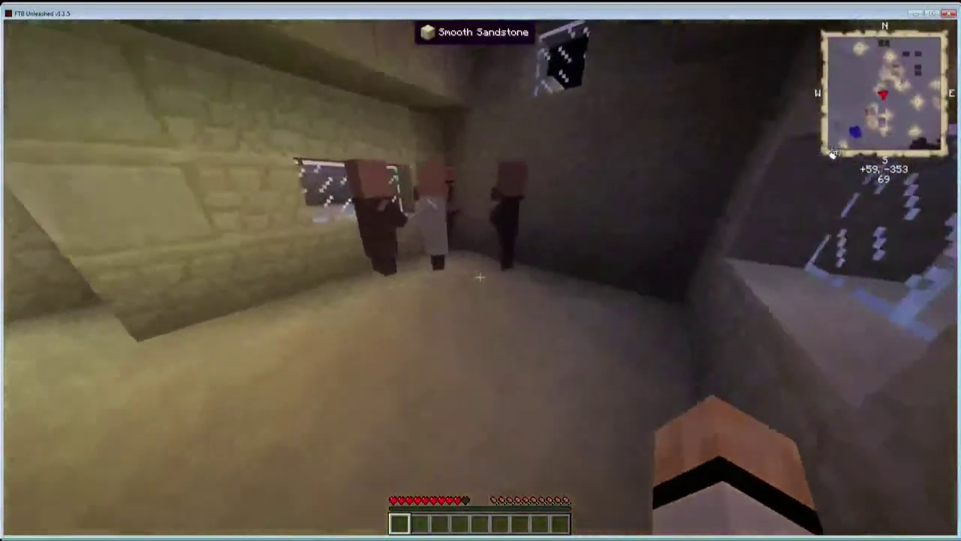
key(w)
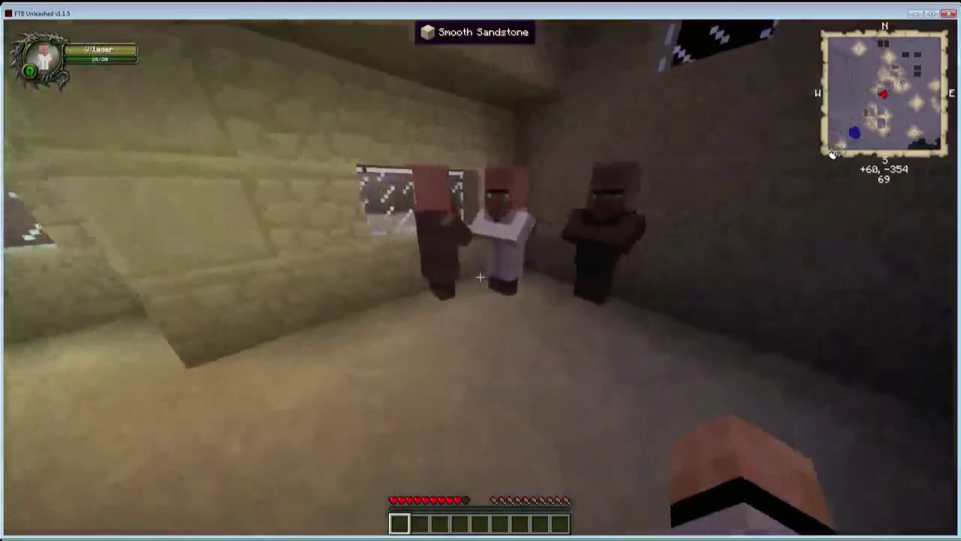
key(w)
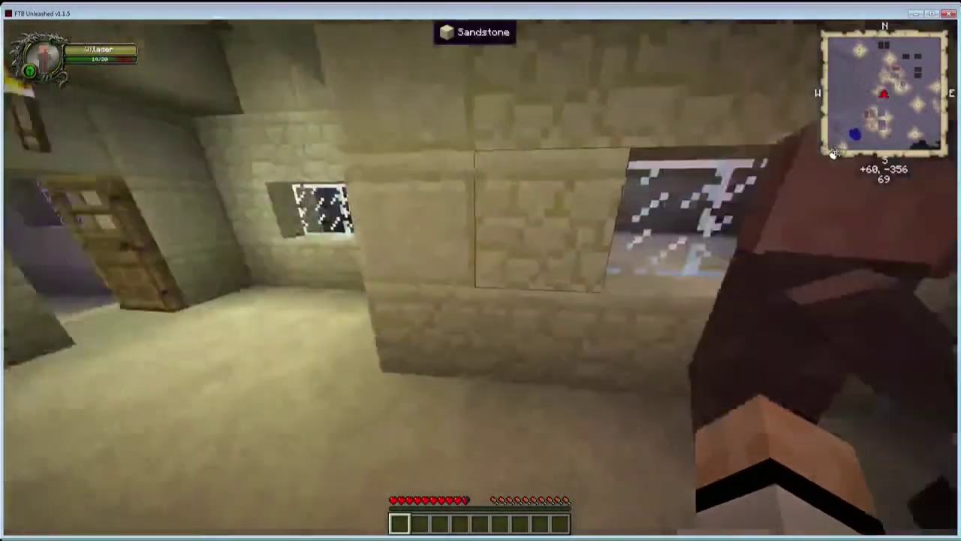
key(w)
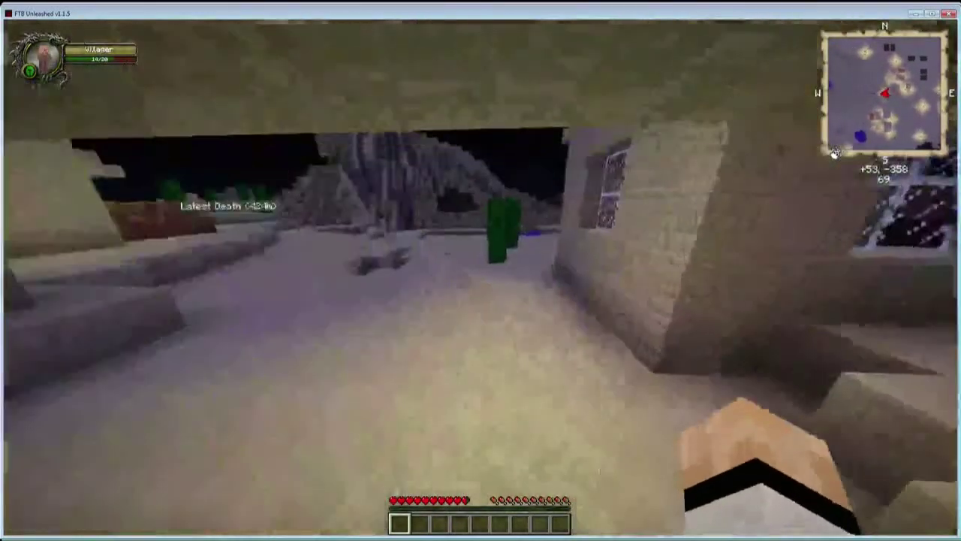